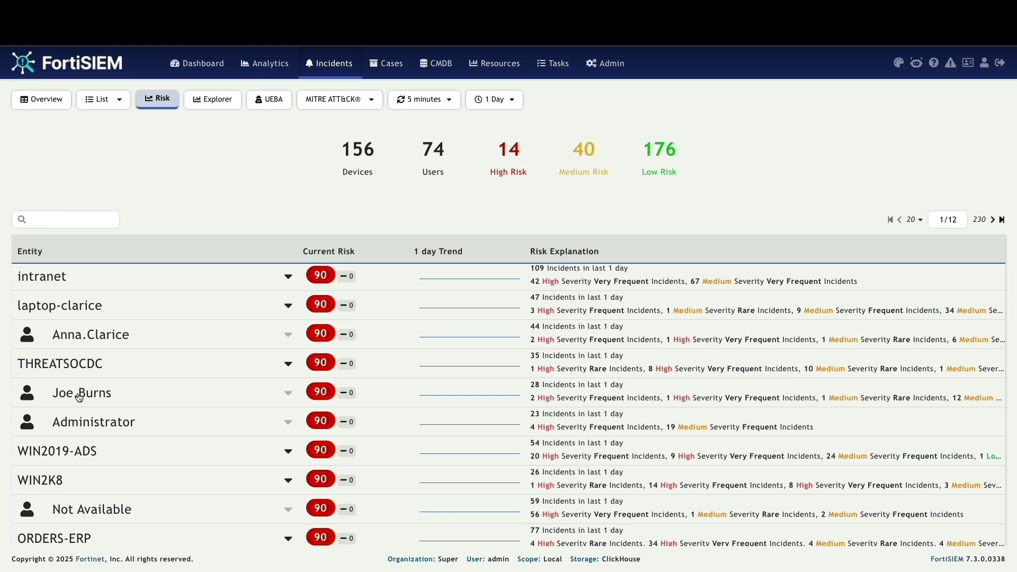
- Open the risk profile of the user listed just below THREATSOCDC and review that user's risk explanation and incident timeline
click(80, 395)
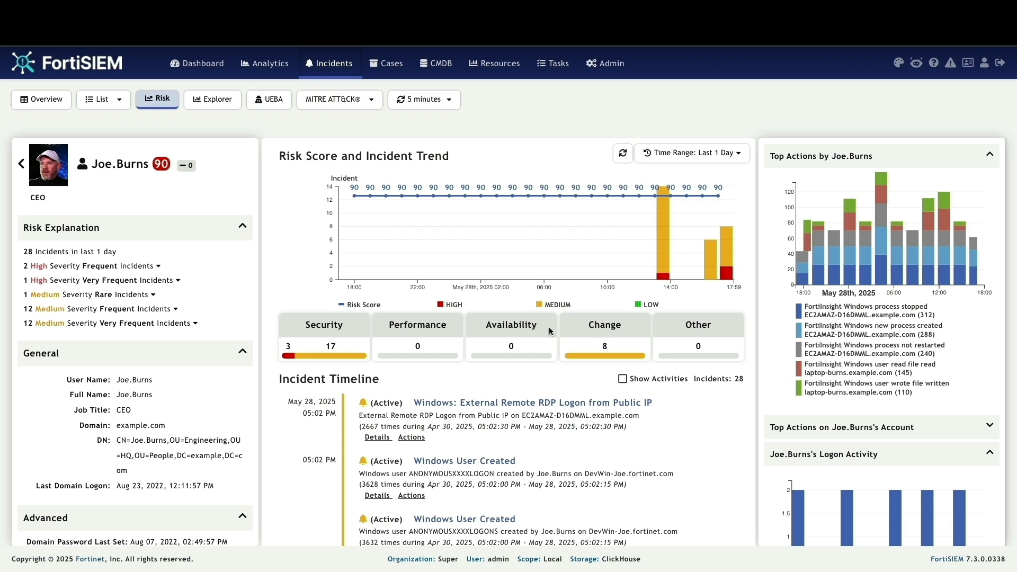
scroll(504, 360, down, 1)
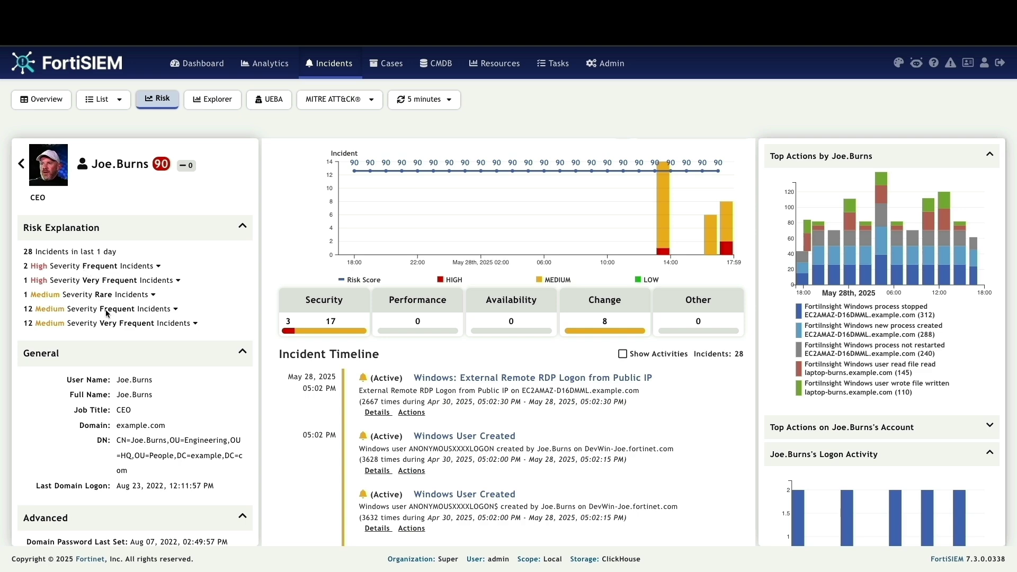
scroll(617, 479, down, 3)
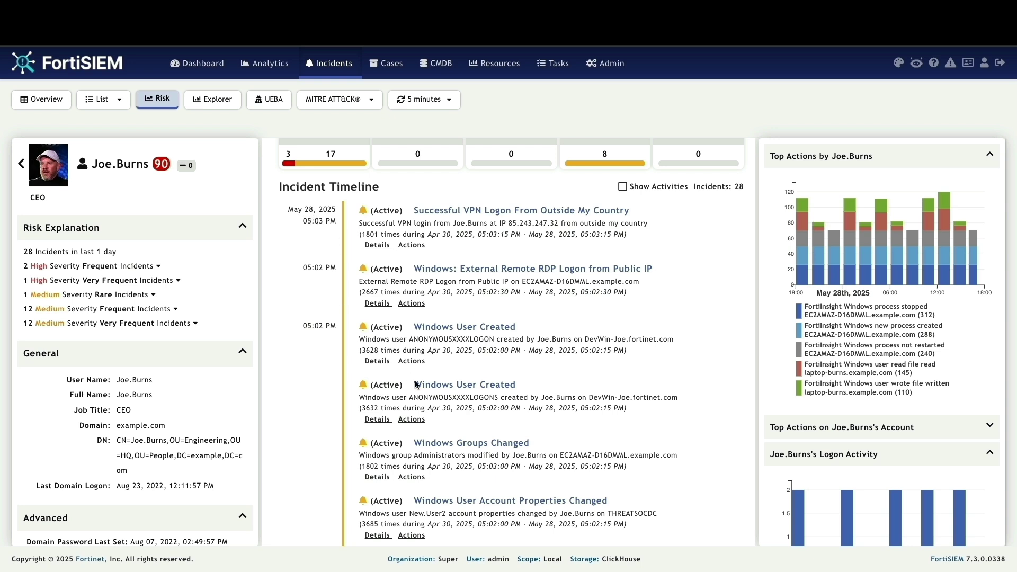
scroll(418, 390, down, 2)
scroll(418, 391, down, 4)
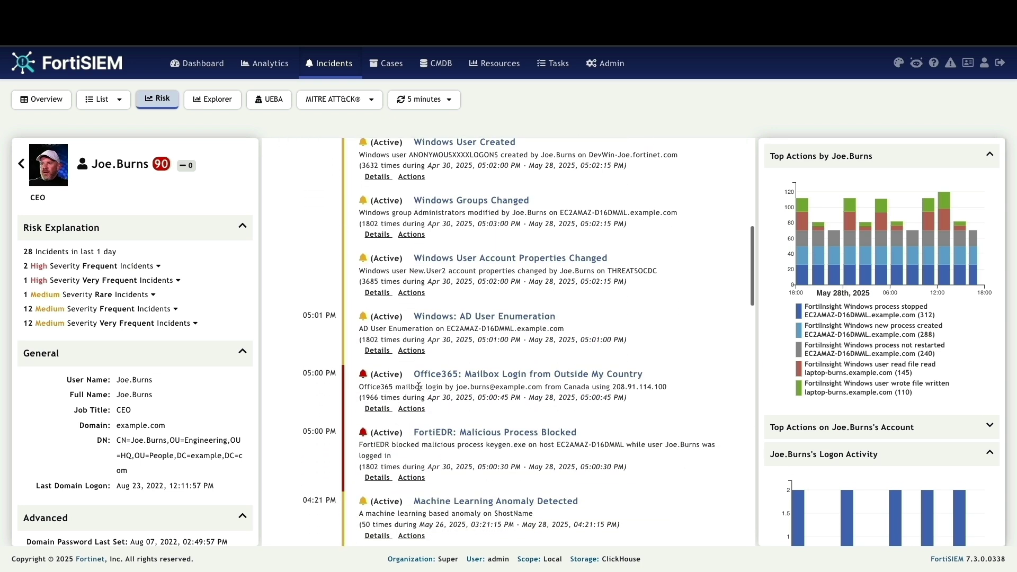
scroll(419, 391, up, 6)
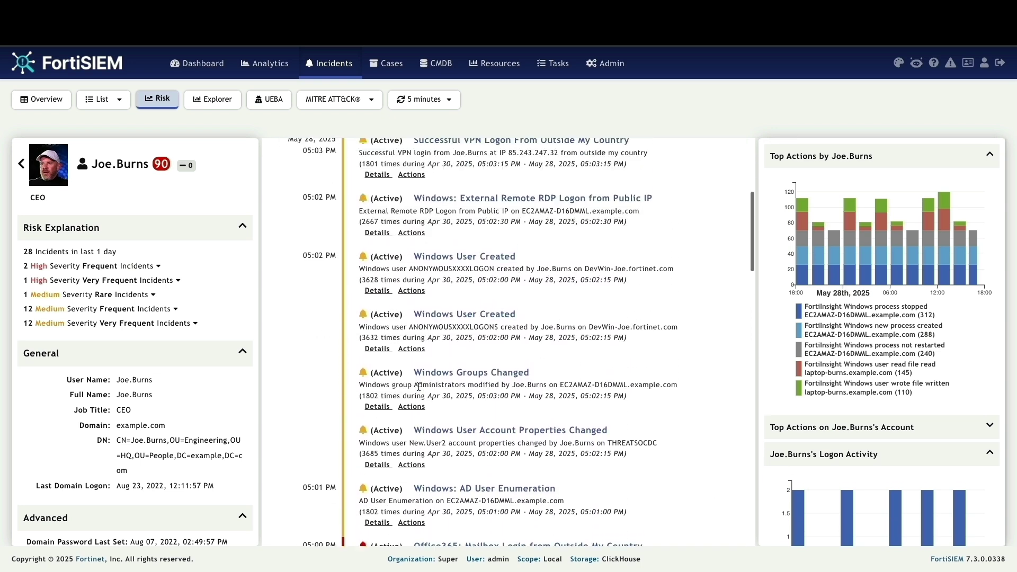
scroll(418, 387, up, 2)
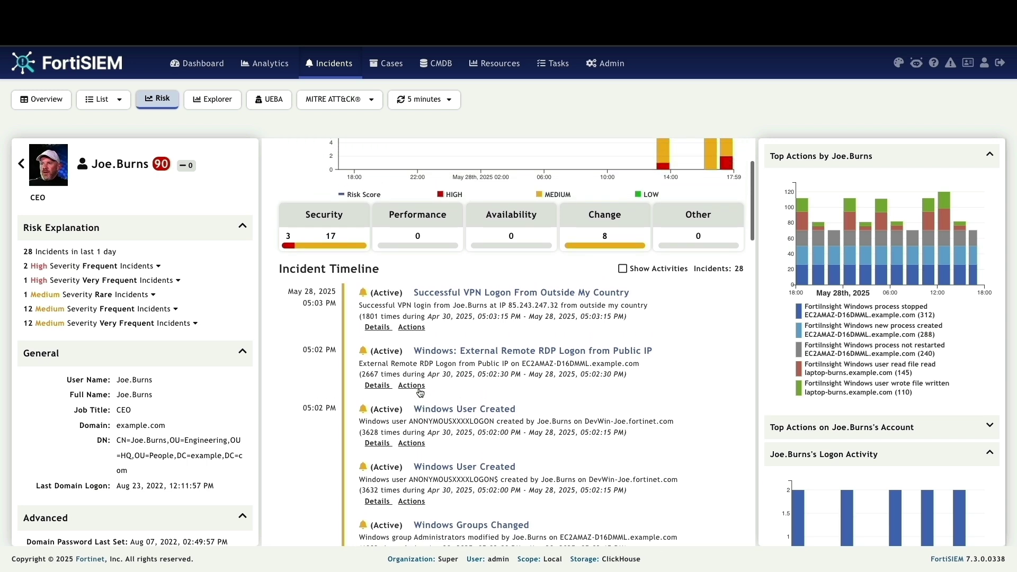
scroll(421, 393, up, 1)
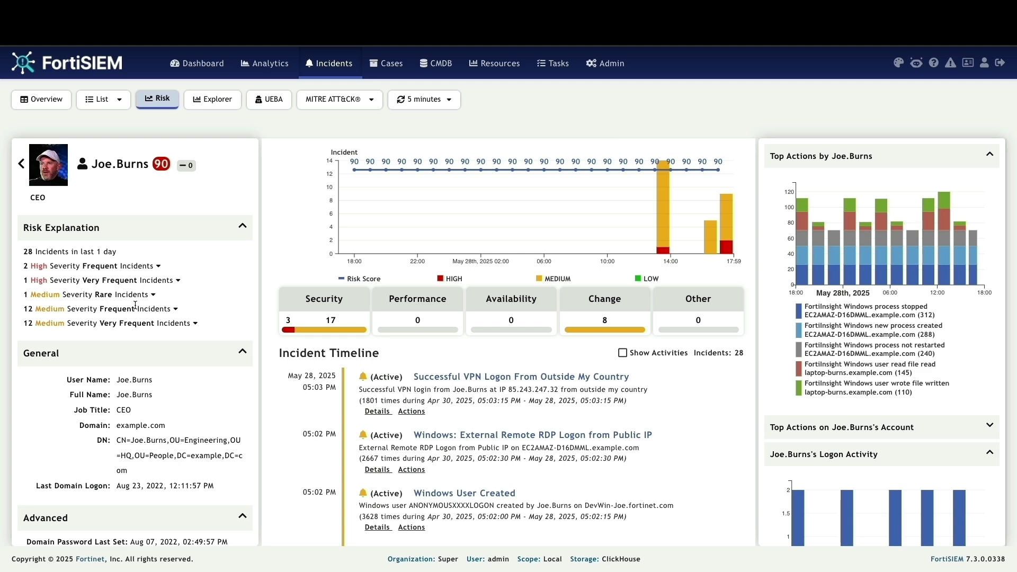
- Filter the incident explorer by the same user and the incident "Successful VPN Logon From Outside My Country"
click(218, 105)
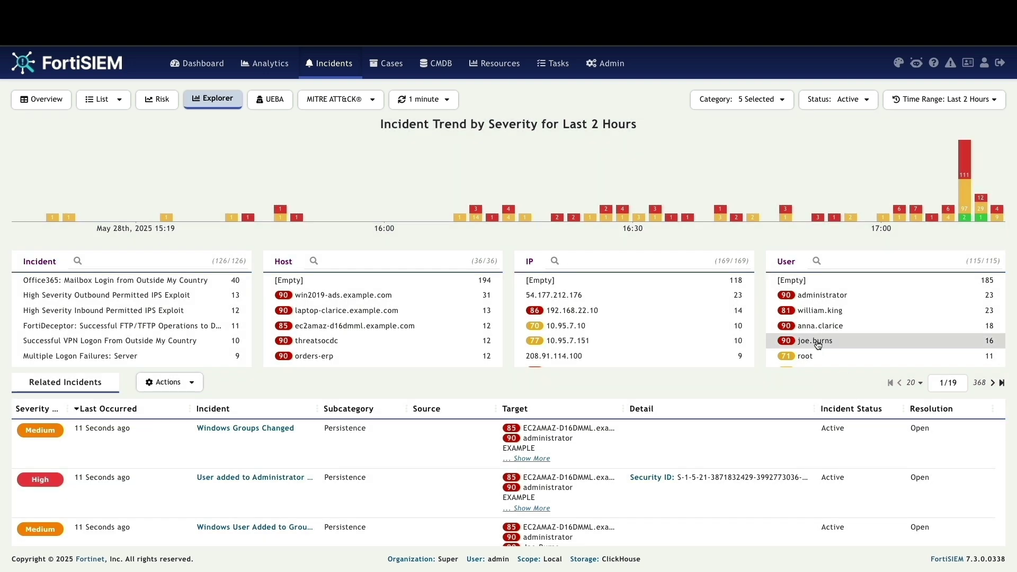
click(817, 343)
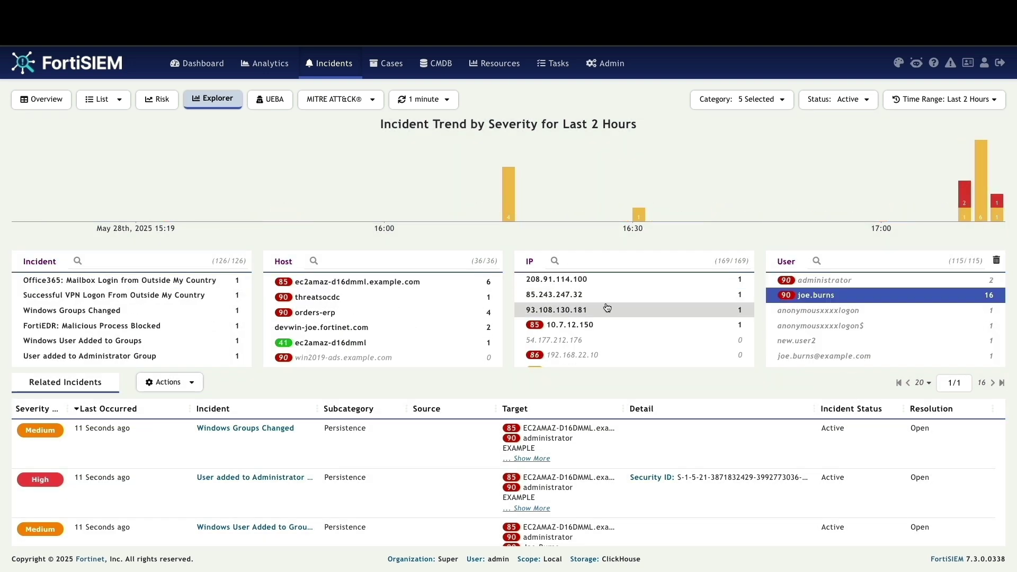
click(180, 295)
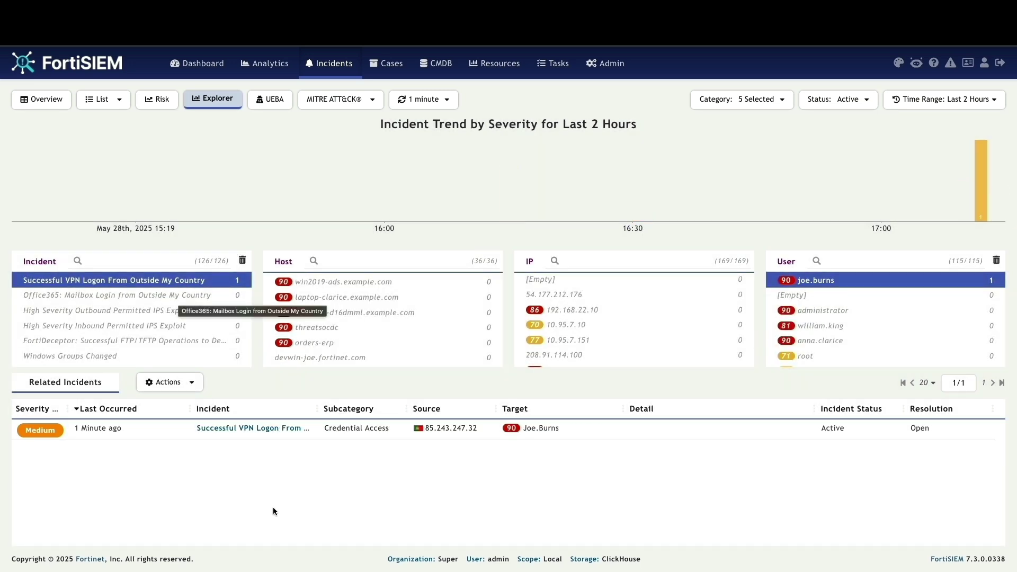
- Check the details of the filtered VPN logon incident, start an investigation from it and show its triggering events
click(366, 432)
scroll(660, 379, down, 1)
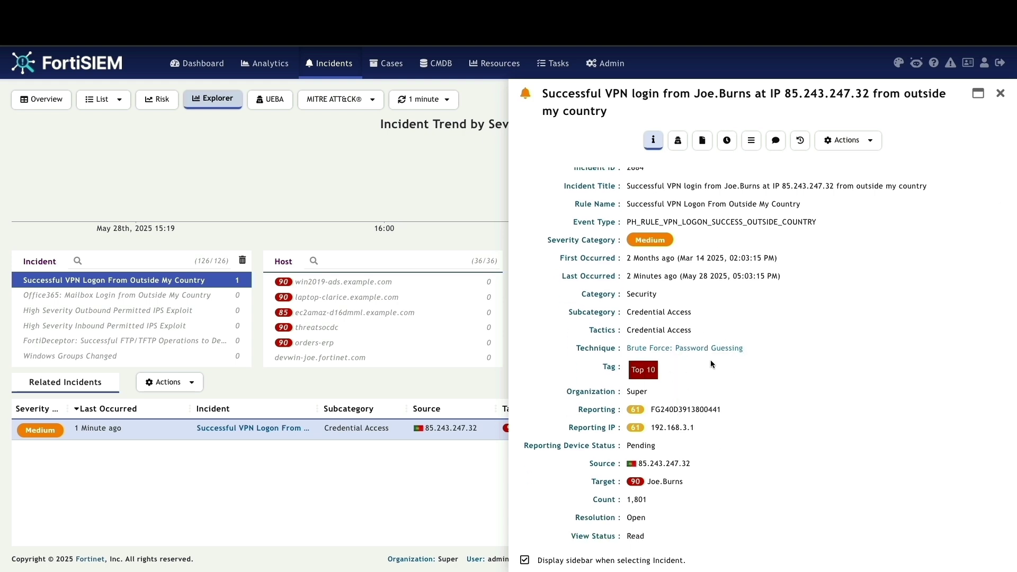
click(848, 141)
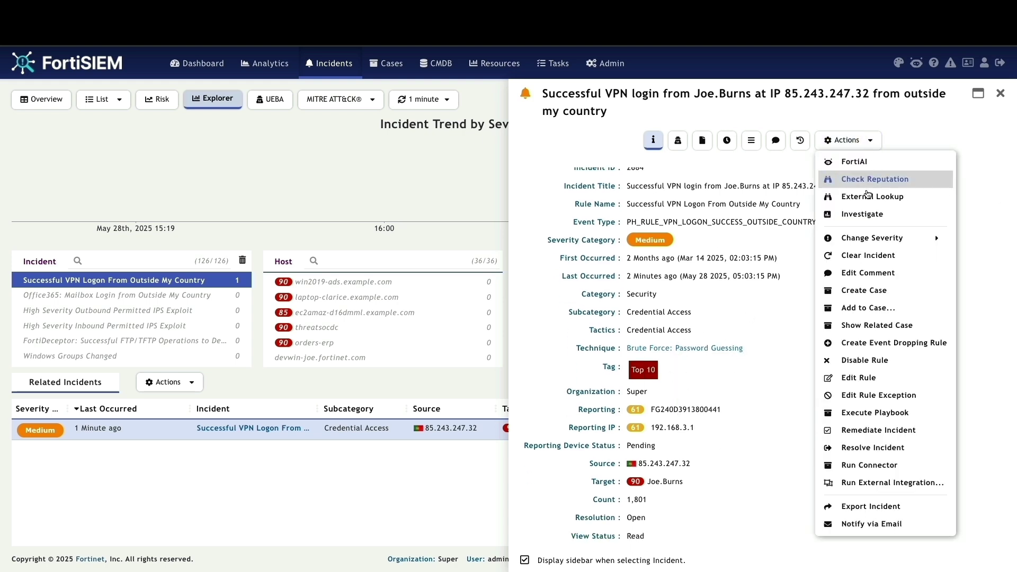
click(864, 215)
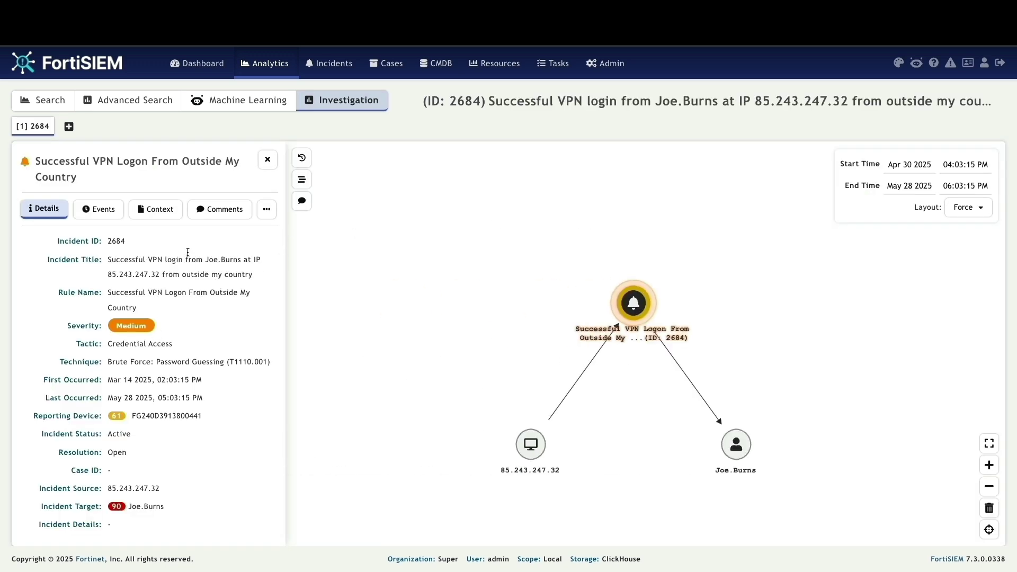
click(100, 209)
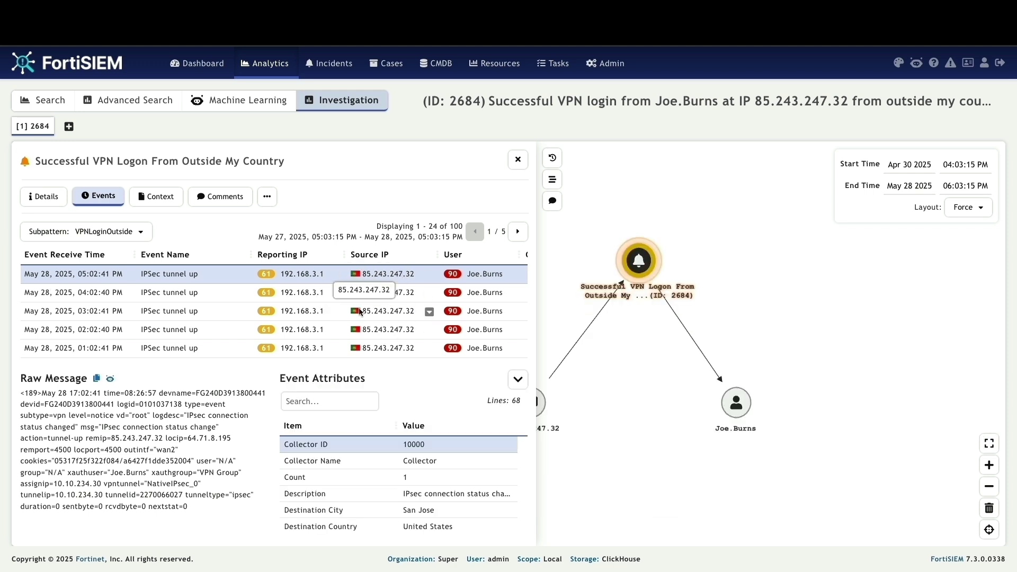
- Open the VPNLoginCountry lookup table and select the investigated user's entry
click(500, 63)
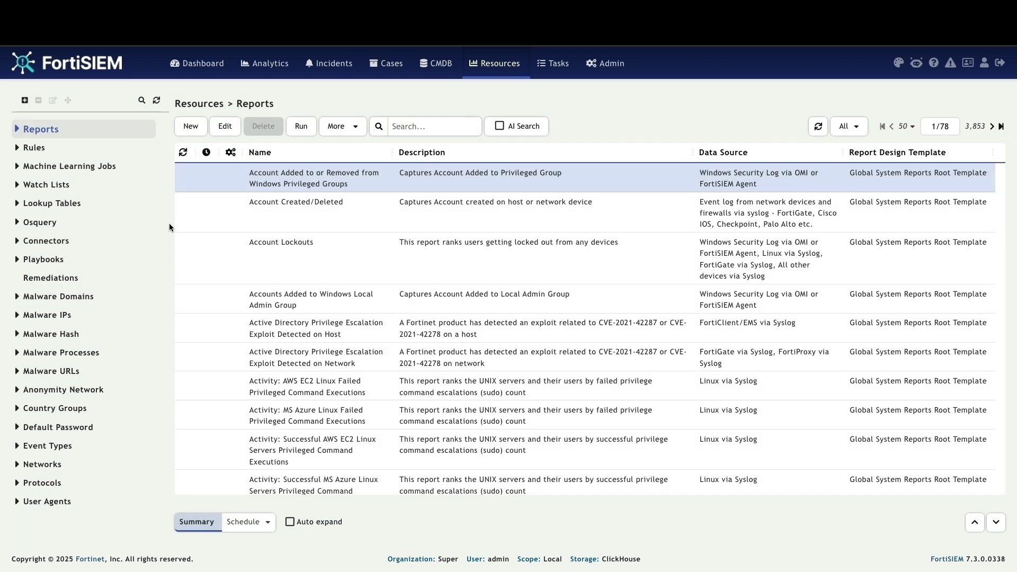
click(17, 205)
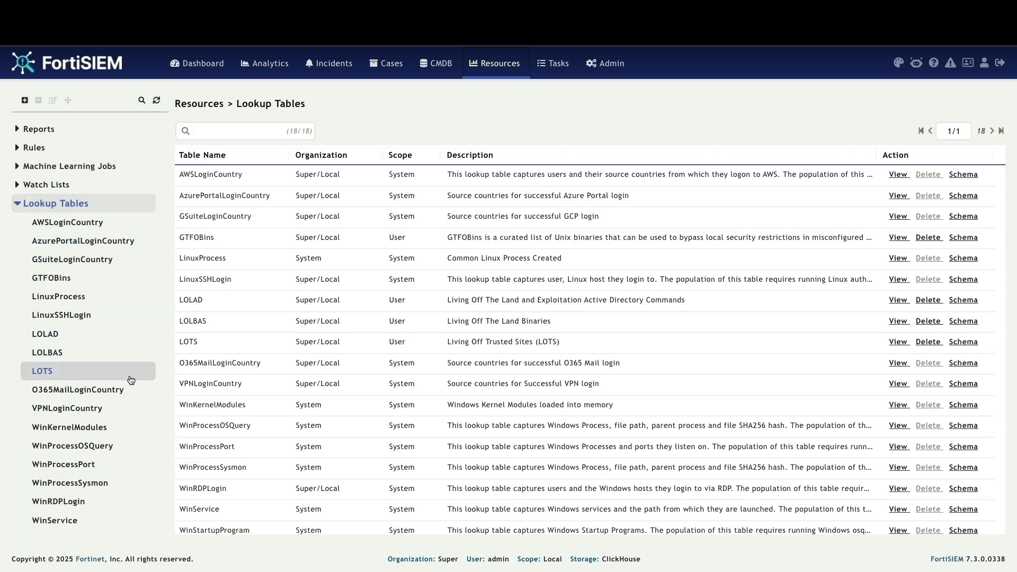
click(120, 411)
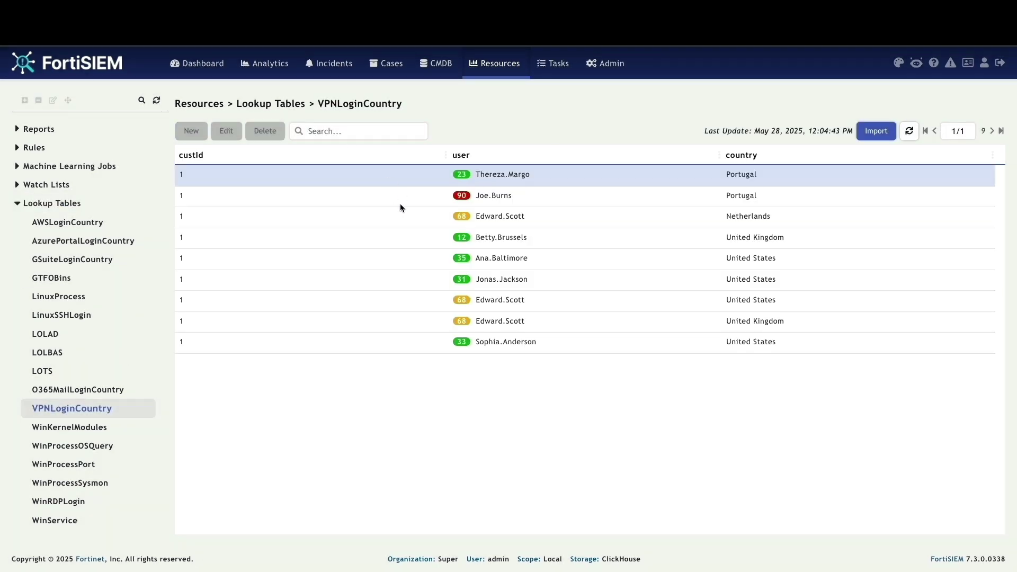
click(401, 206)
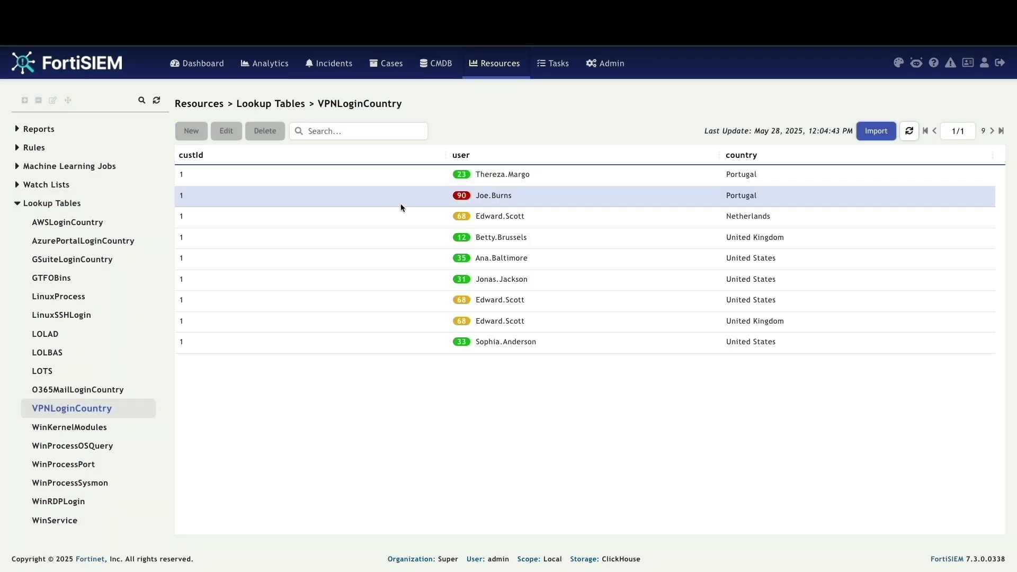
- Show the UEBA incidents filtered by the investigated user
click(249, 99)
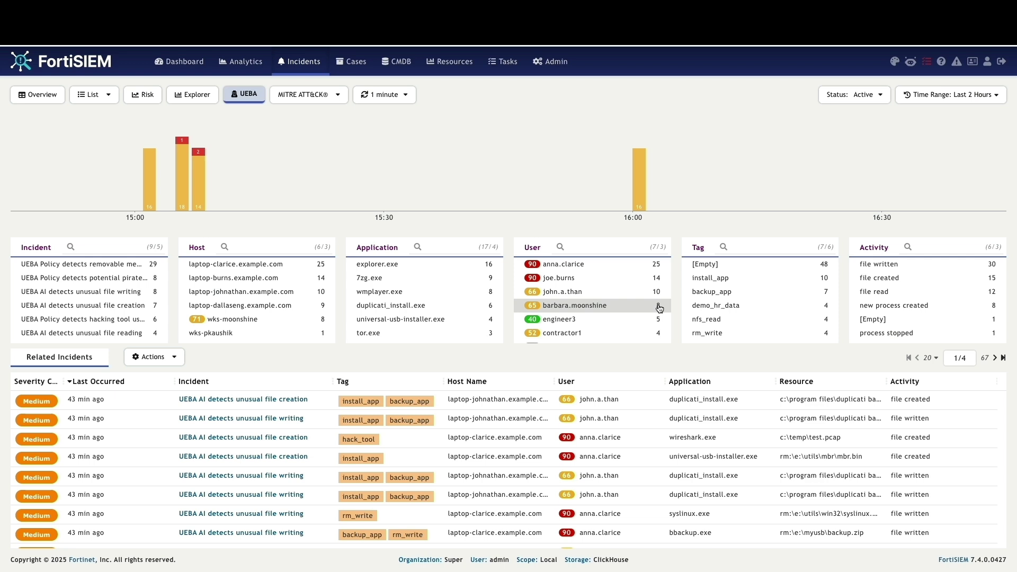
click(594, 285)
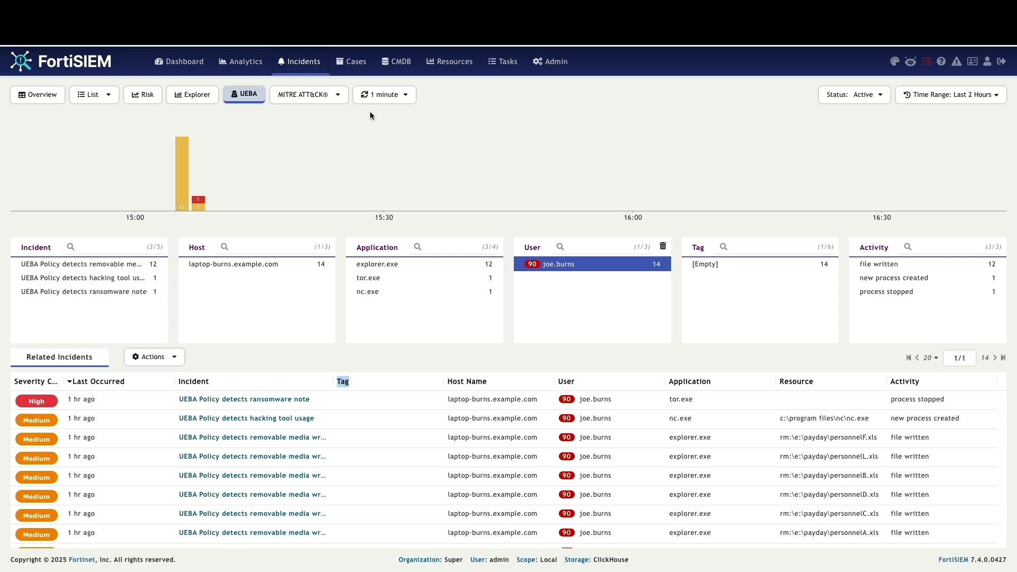
- List the UEBA rules under the Security rule group and look through their names and descriptions
click(464, 63)
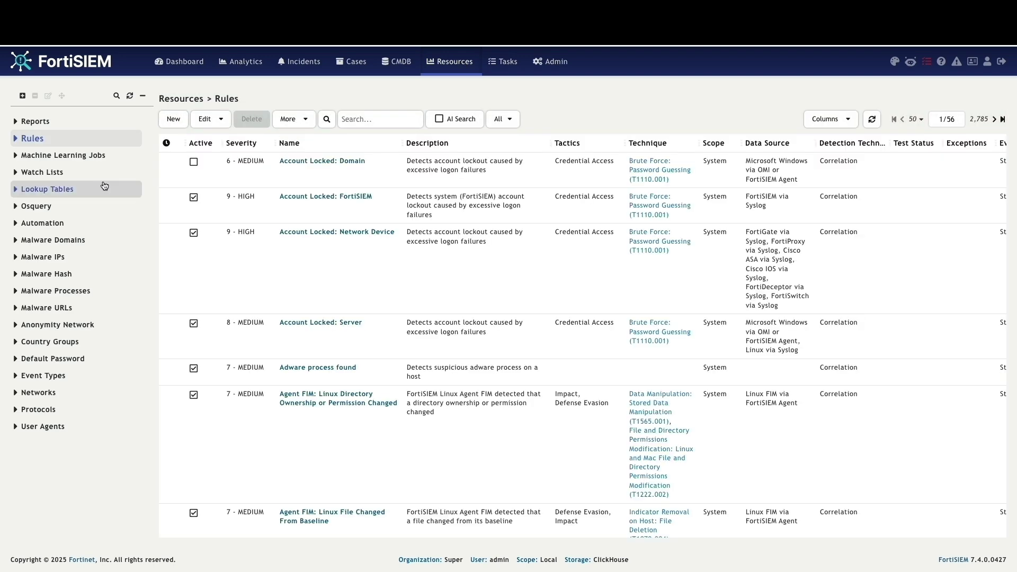
click(16, 139)
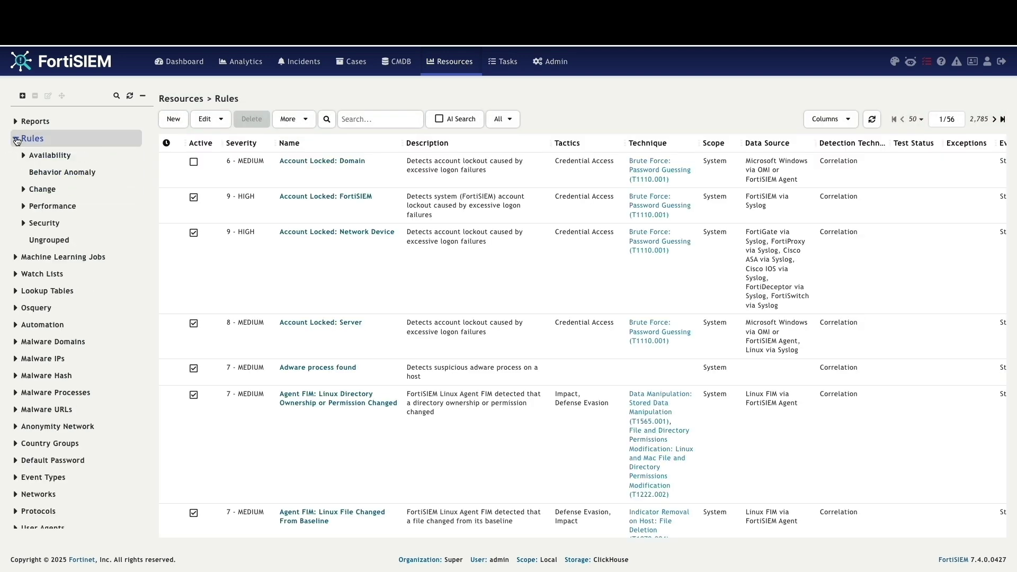
click(24, 225)
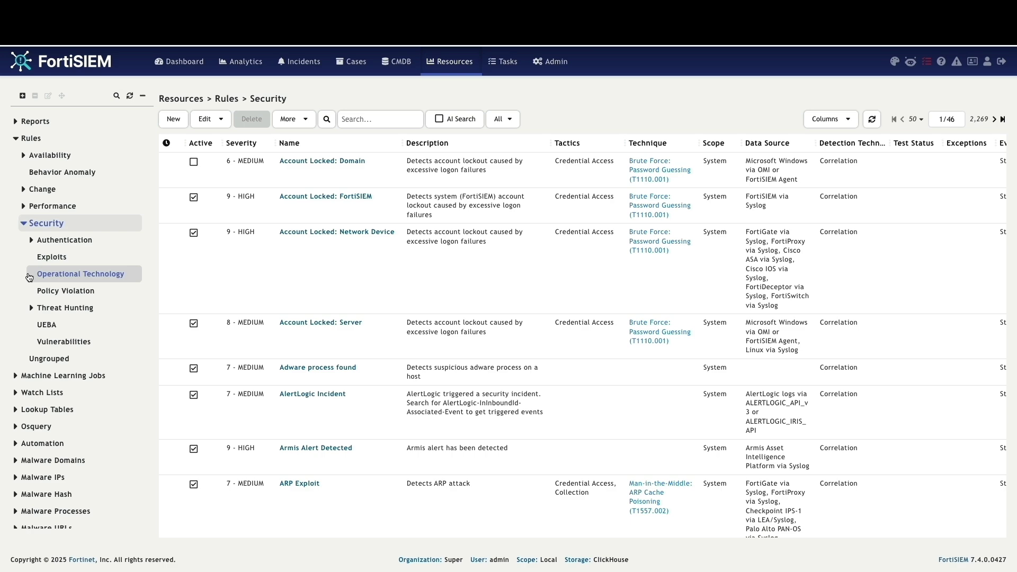
click(47, 329)
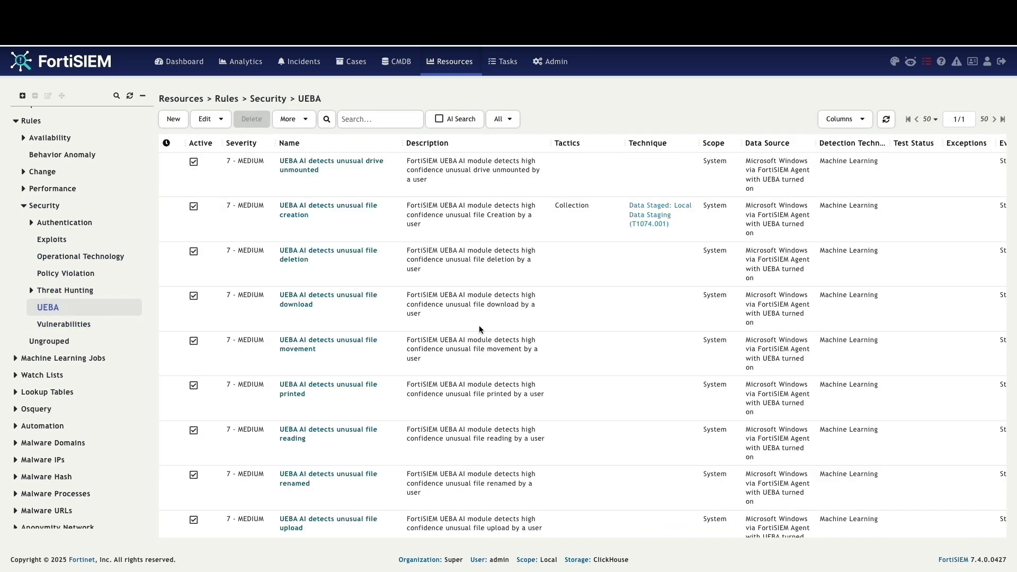
scroll(480, 330, right, 1)
scroll(480, 329, right, 1)
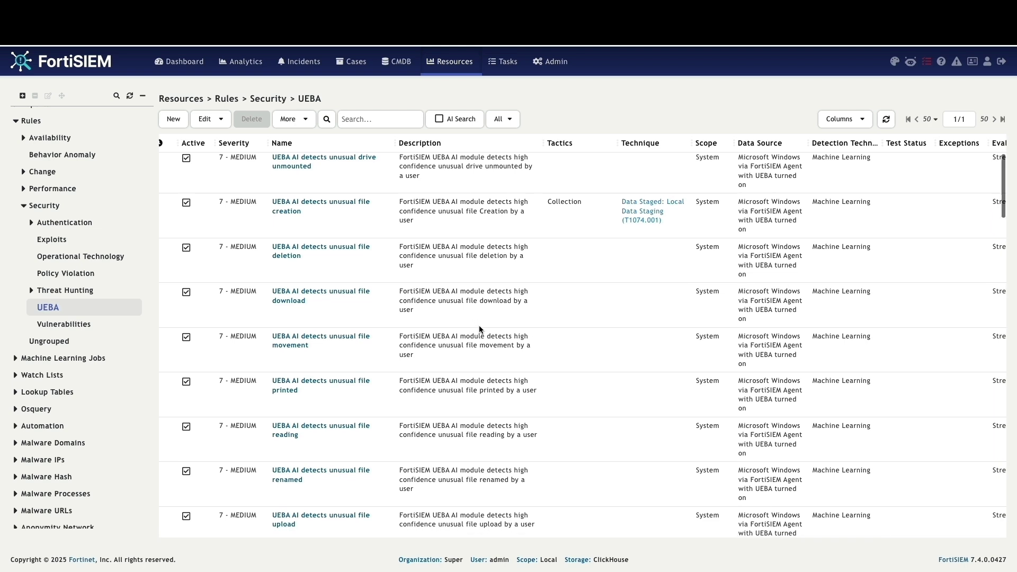
scroll(480, 329, down, 1)
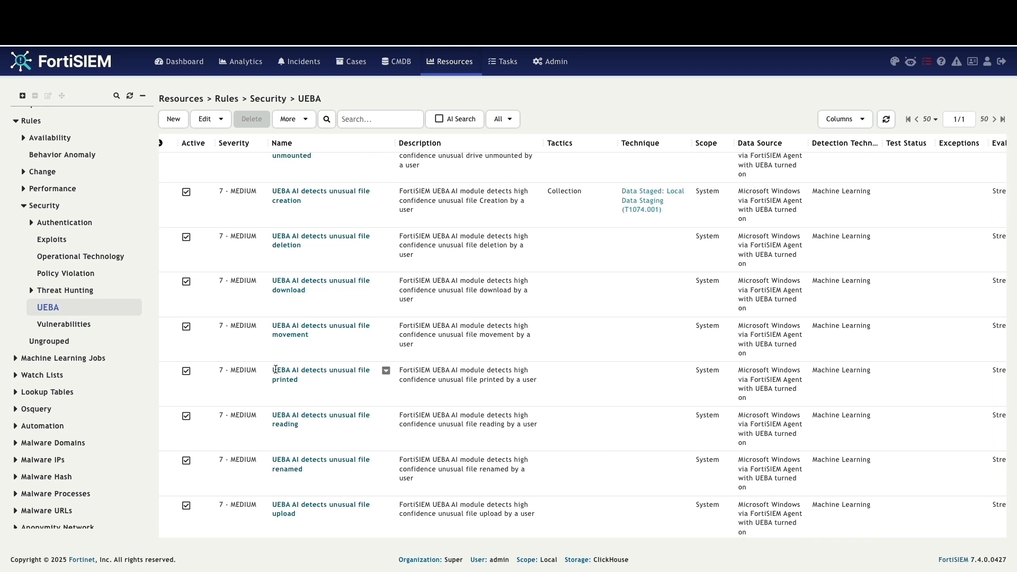
- Inspect the UEBA subpattern in the condition of the rule "UEBA AI detects unusual file printed", then close the rule without saving
drag(273, 369, 303, 381)
click(210, 119)
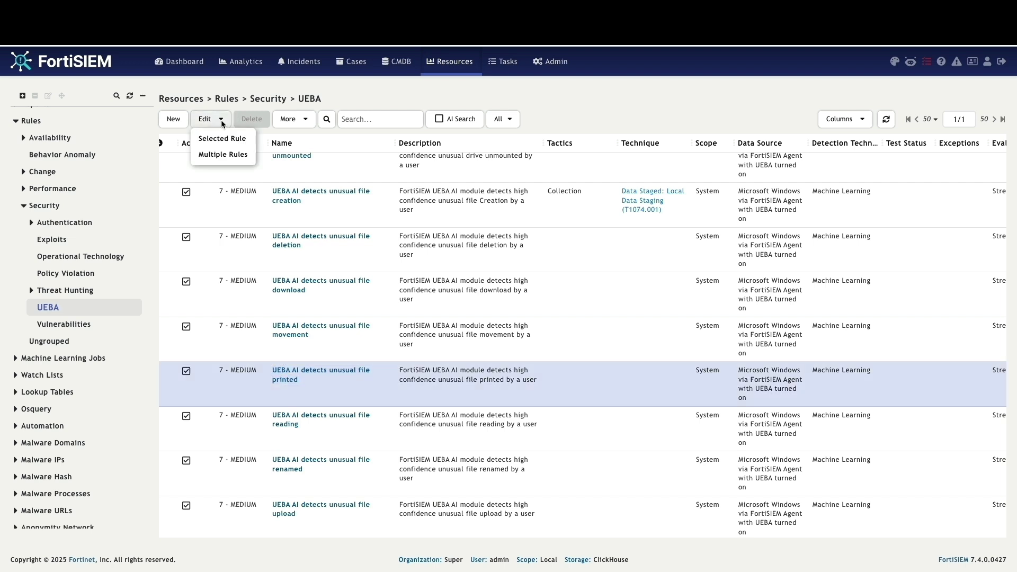
click(223, 139)
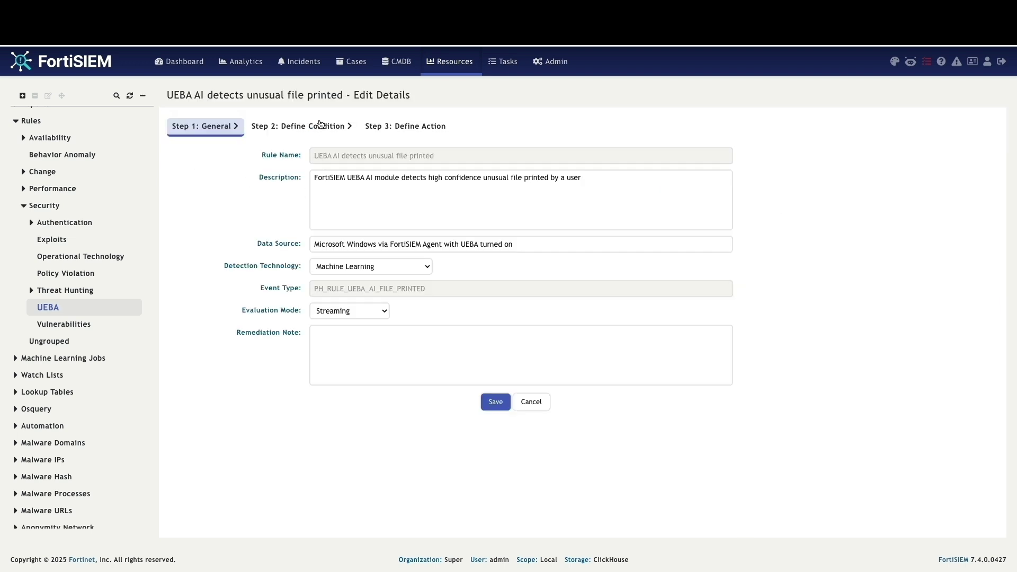
click(321, 126)
click(484, 200)
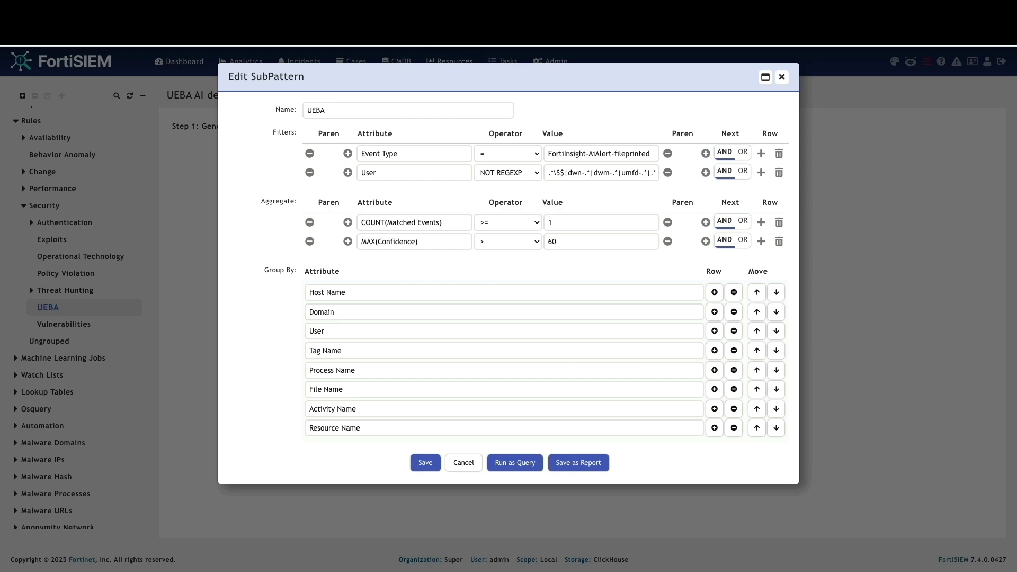
click(783, 79)
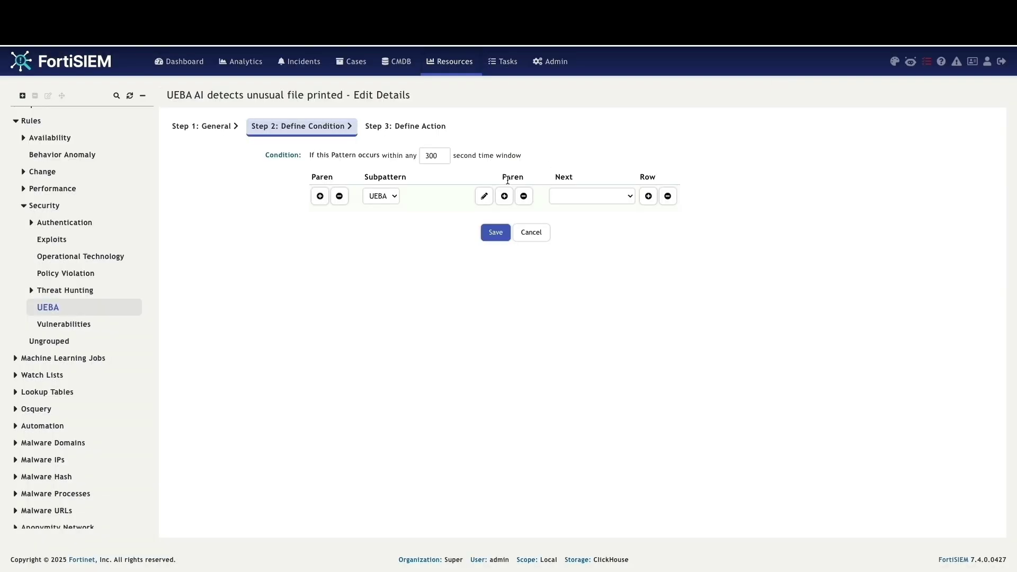
click(535, 235)
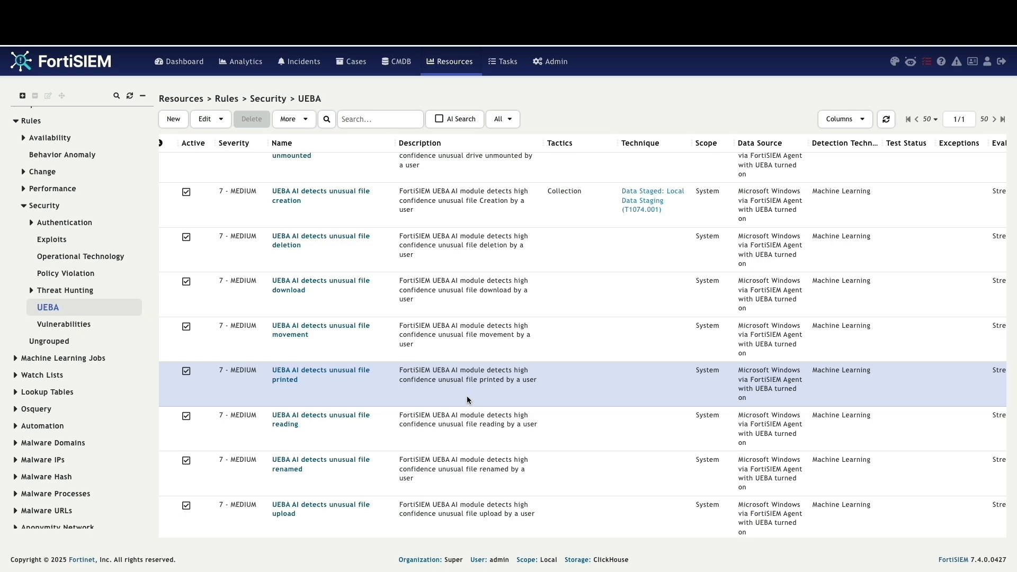
scroll(468, 400, down, 5)
- Open the UEBA Tags in the analytics settings and examine the tag descriptions, weights and rules
click(562, 64)
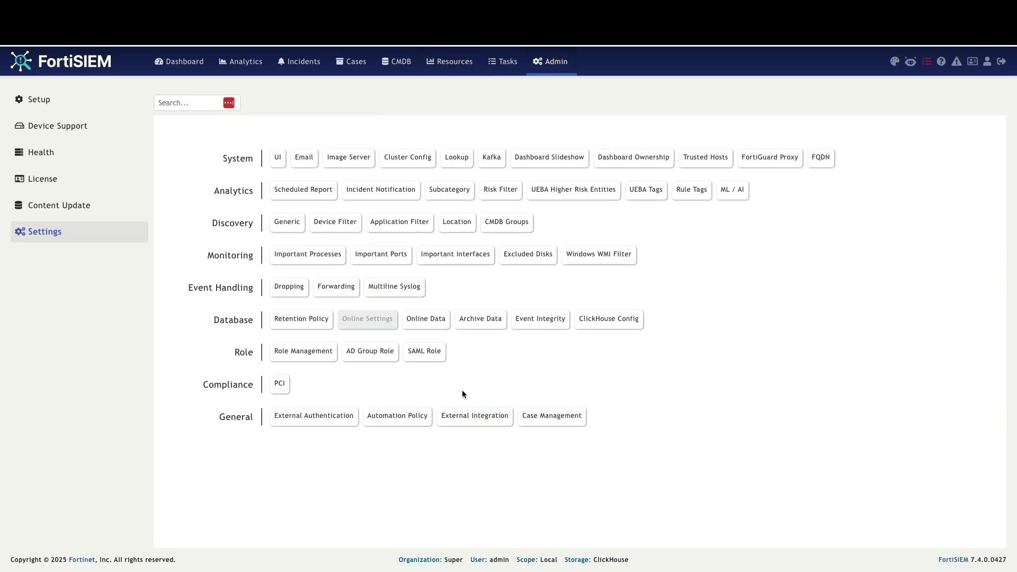
click(644, 195)
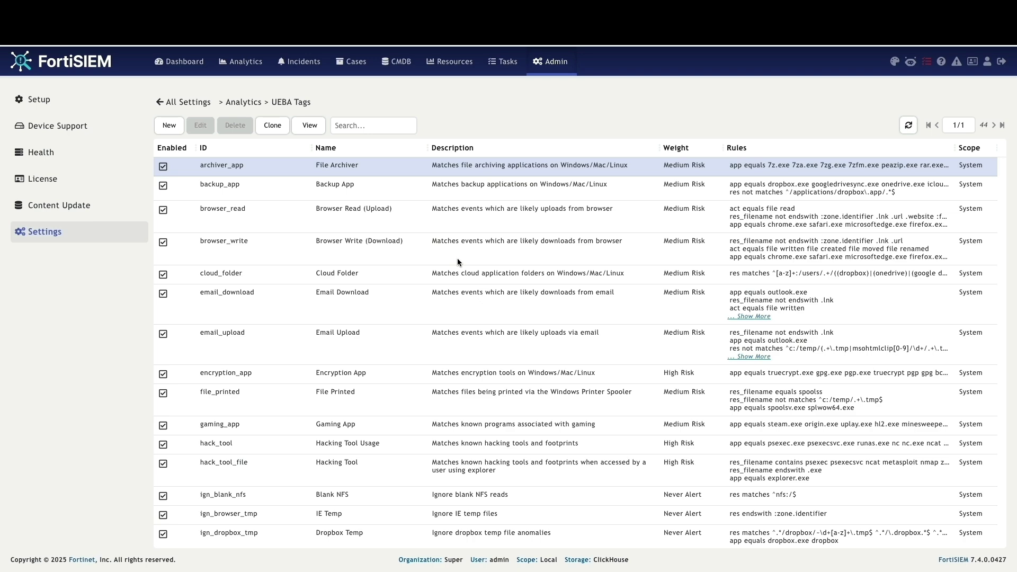
scroll(459, 262, down, 1)
scroll(459, 262, up, 1)
scroll(457, 259, down, 1)
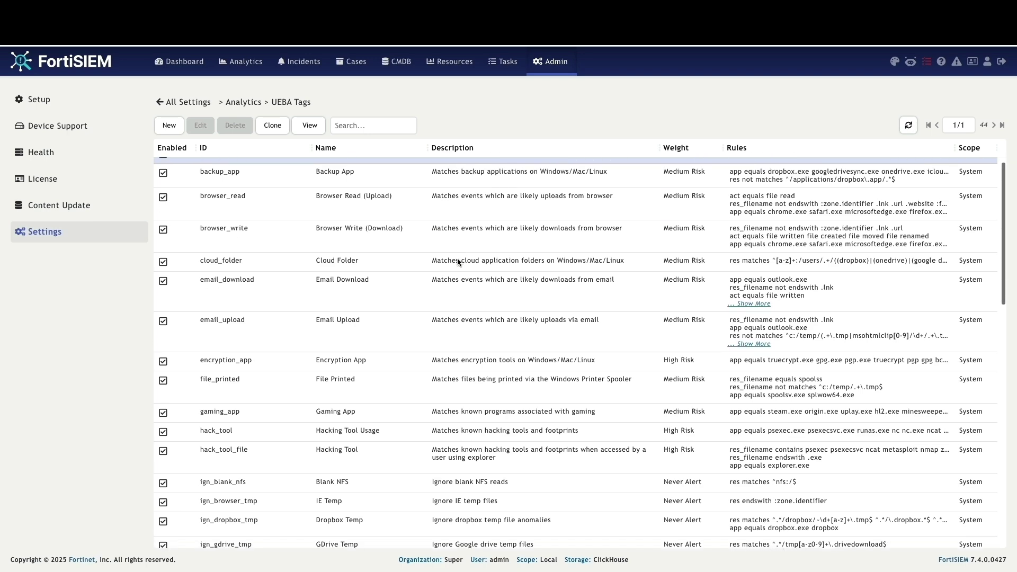
scroll(457, 259, up, 1)
scroll(457, 258, down, 1)
scroll(457, 259, up, 1)
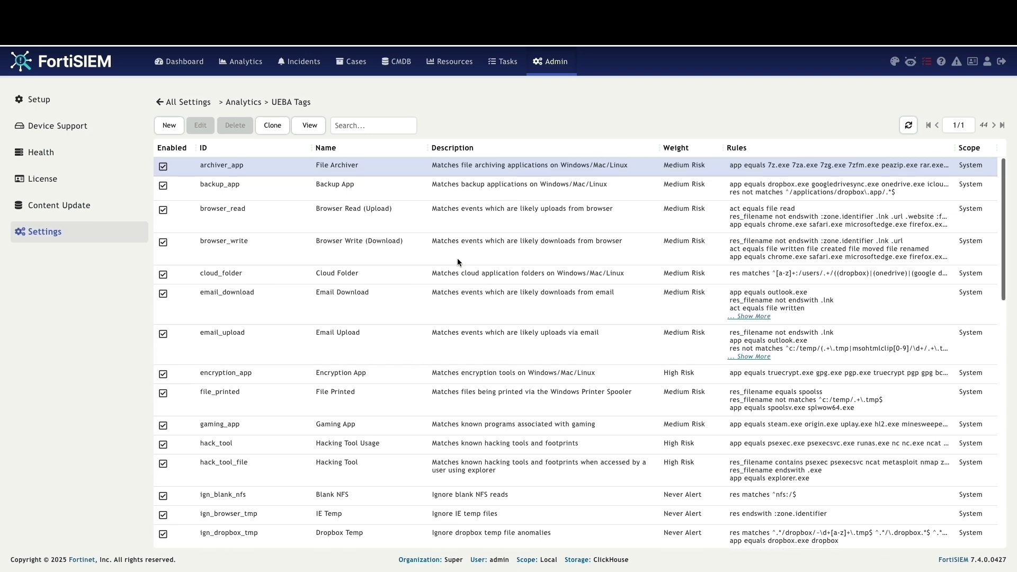
- Look further down the UEBA tag list, comparing the descriptions, weights and rules of the remaining tags
scroll(457, 258, down, 1)
scroll(458, 262, down, 2)
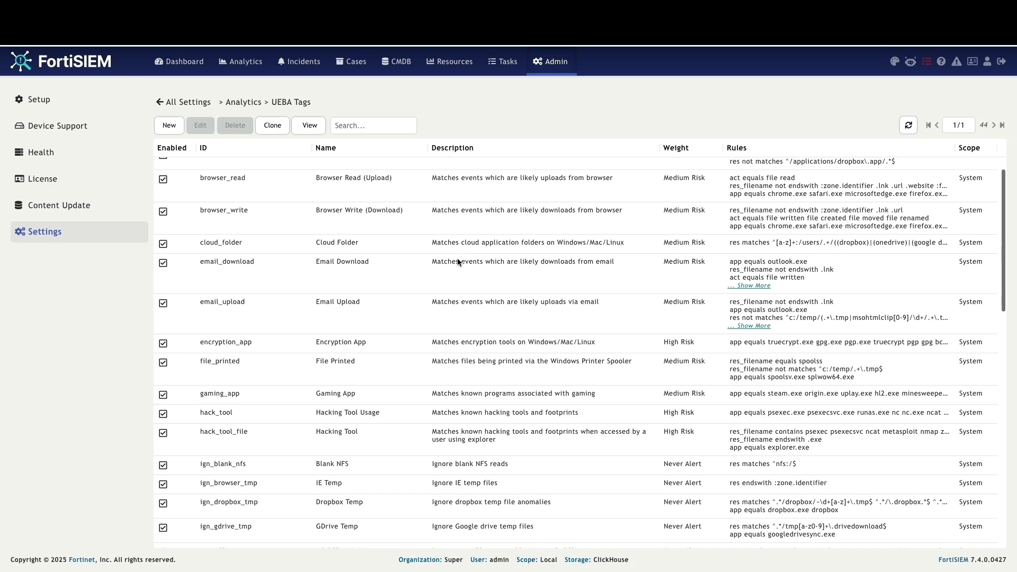
scroll(459, 261, down, 2)
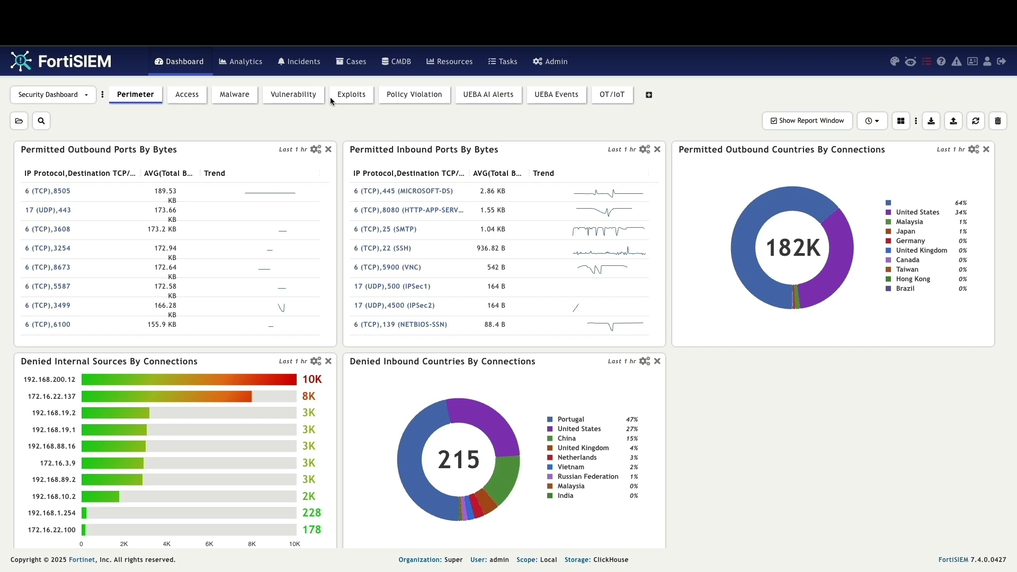
- Show the UEBA AI Alerts page of the Security Dashboard and review its incident, tag, host and user widgets
click(491, 97)
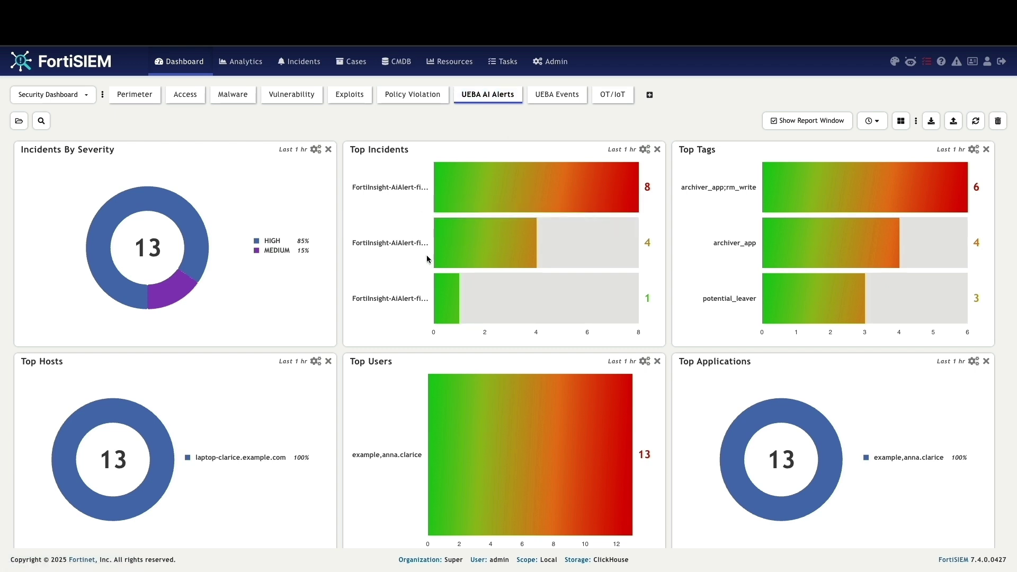
scroll(427, 256, down, 3)
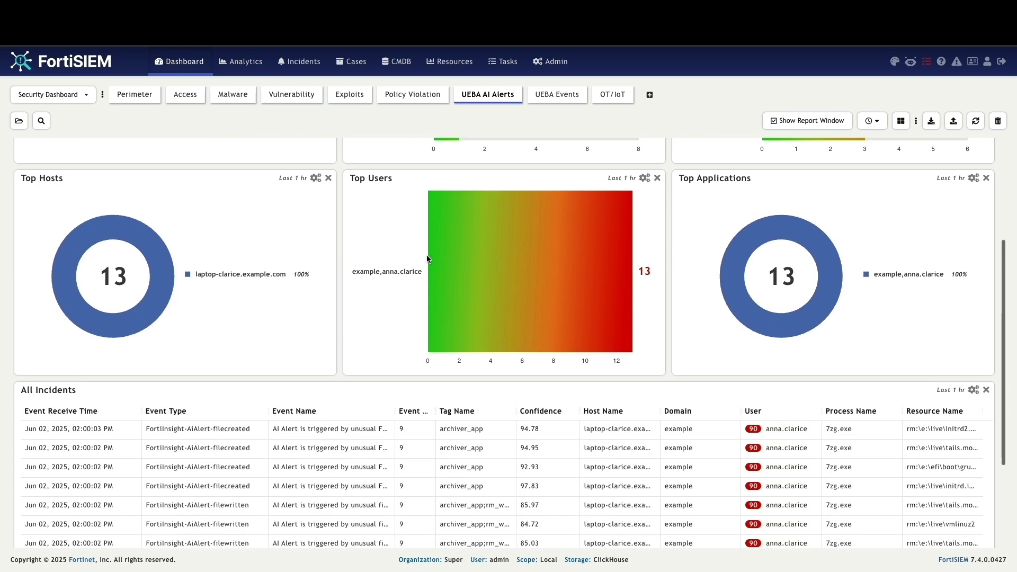
scroll(428, 259, down, 2)
scroll(429, 261, up, 5)
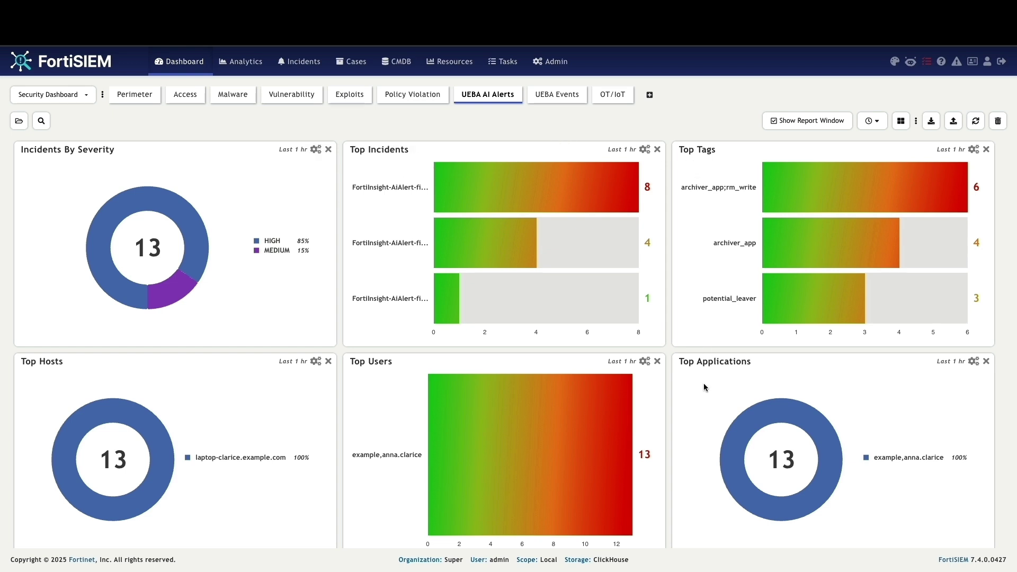
mouse_move(504, 239)
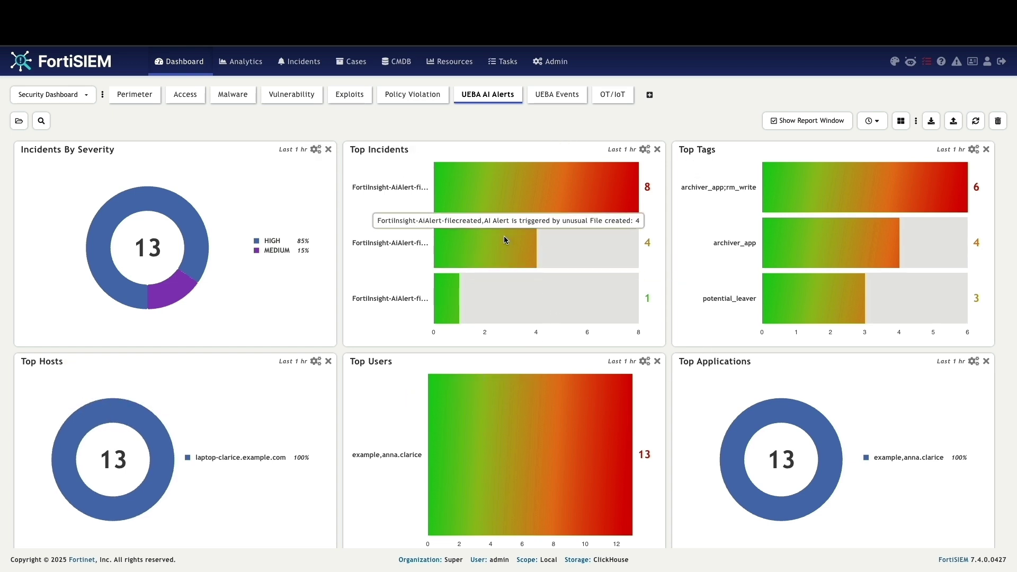
- Show the UEBA Events dashboard and review its top events, hosts, users and applications and the All Events table
click(568, 99)
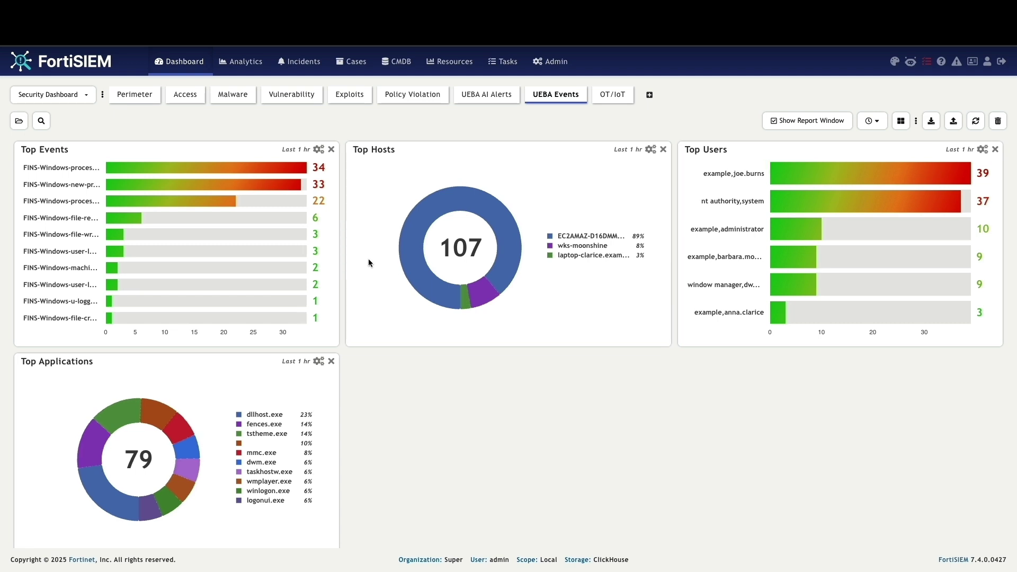
scroll(369, 261, down, 5)
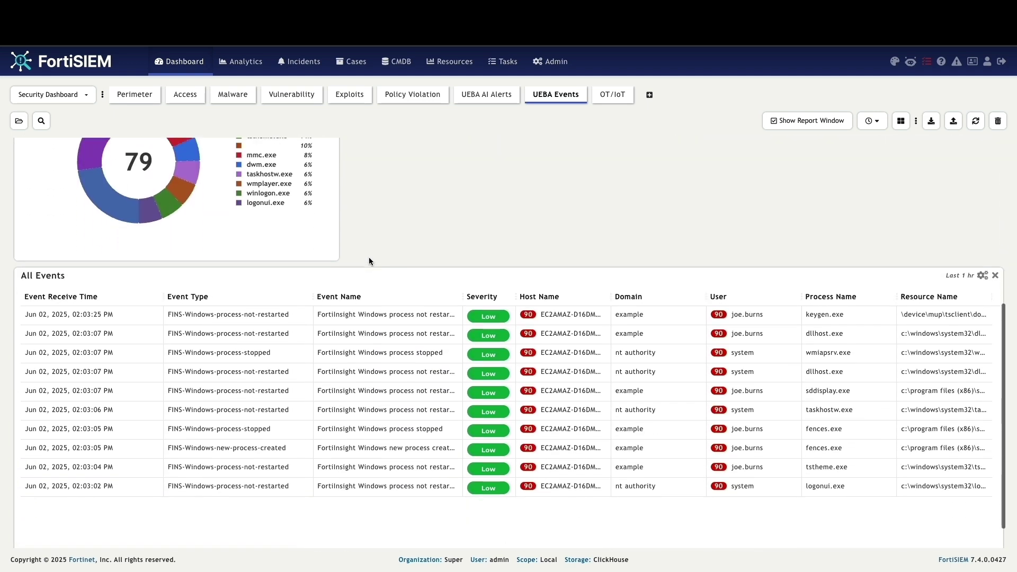
scroll(369, 261, down, 1)
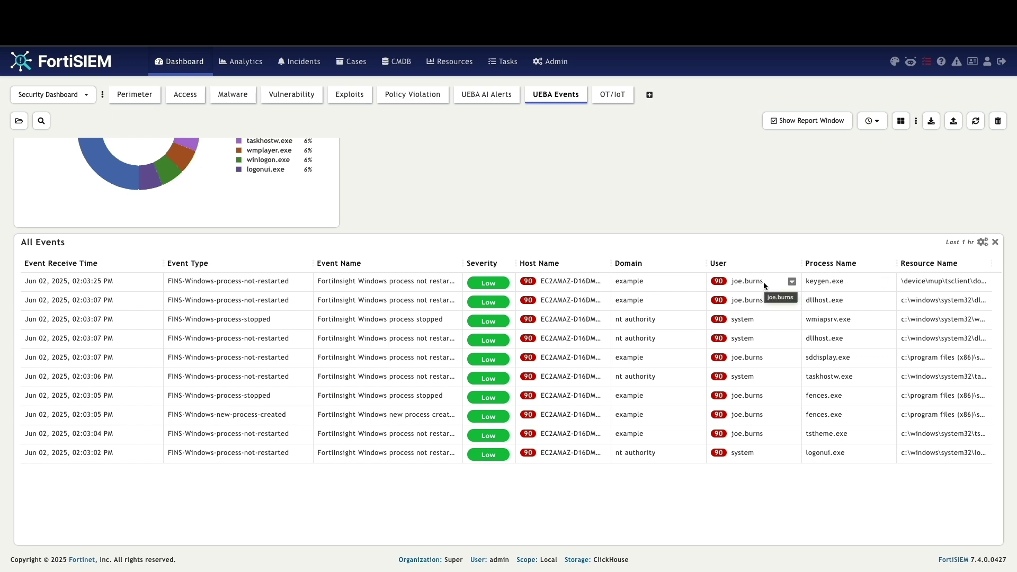
scroll(765, 286, up, 6)
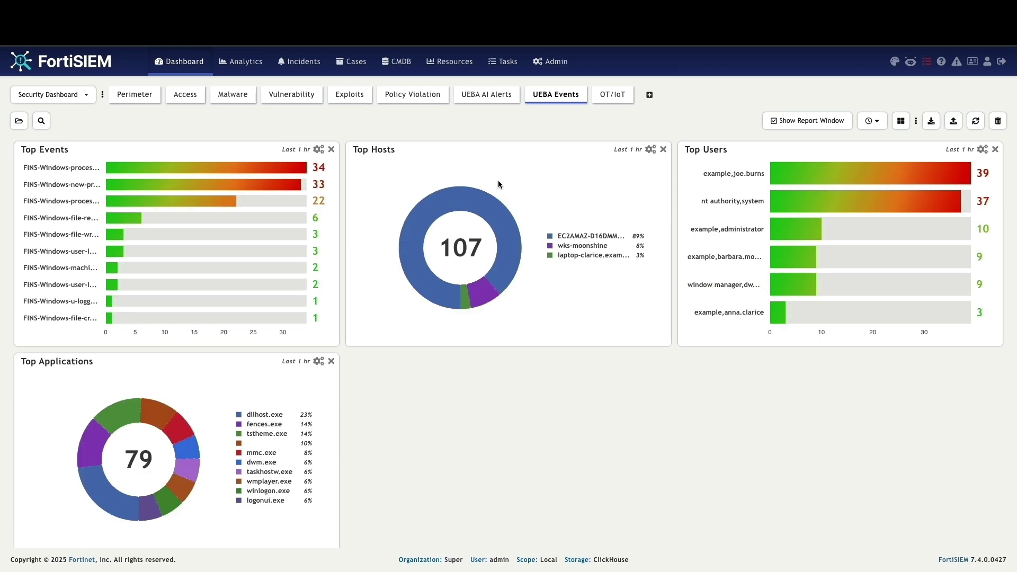
- Return to the UEBA AI Alerts dashboard and look over its charts and the All Incidents table again
click(489, 95)
scroll(560, 220, down, 1)
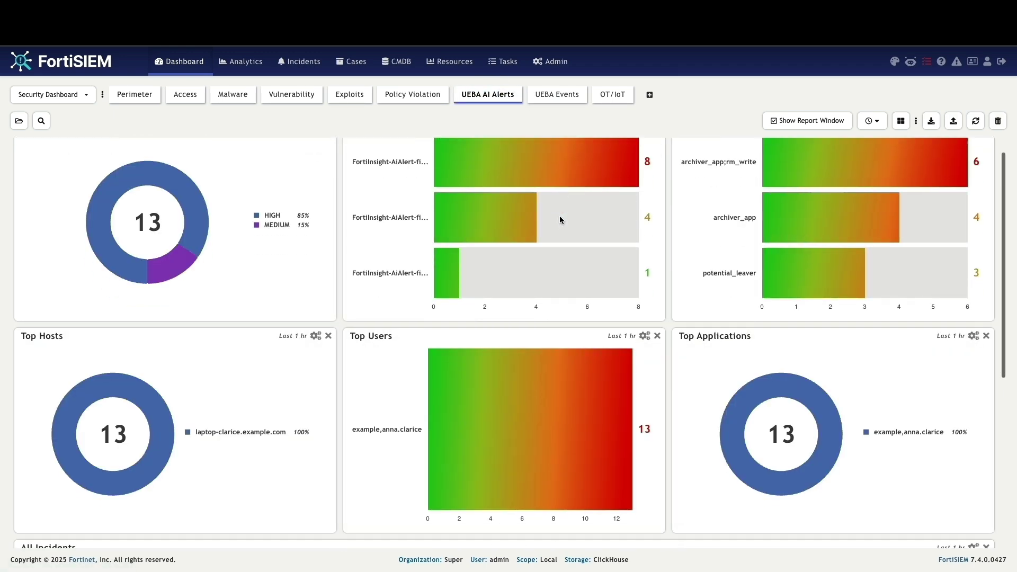
scroll(560, 219, down, 2)
scroll(561, 219, up, 3)
scroll(561, 219, down, 3)
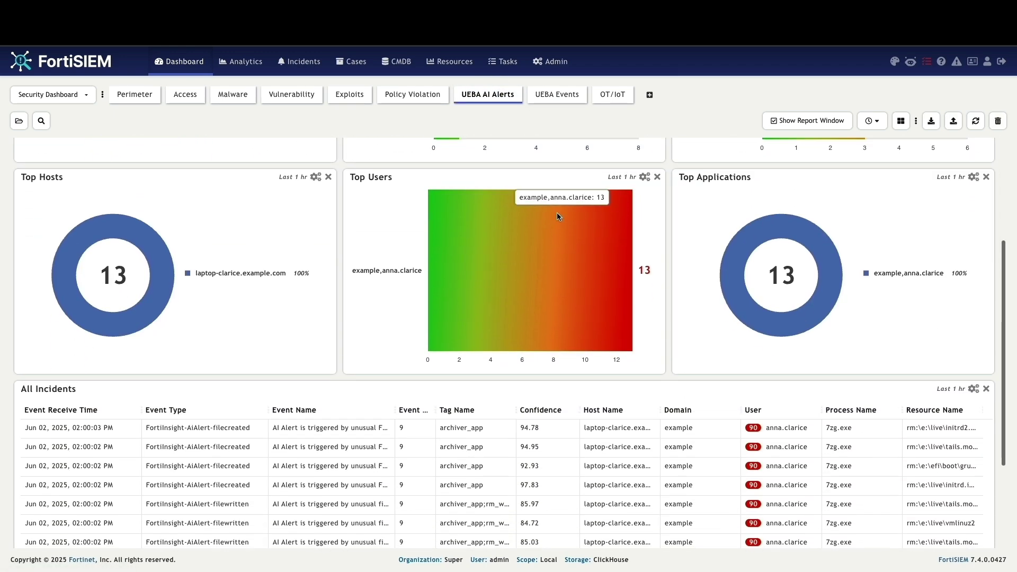
scroll(557, 216, down, 2)
scroll(558, 216, up, 4)
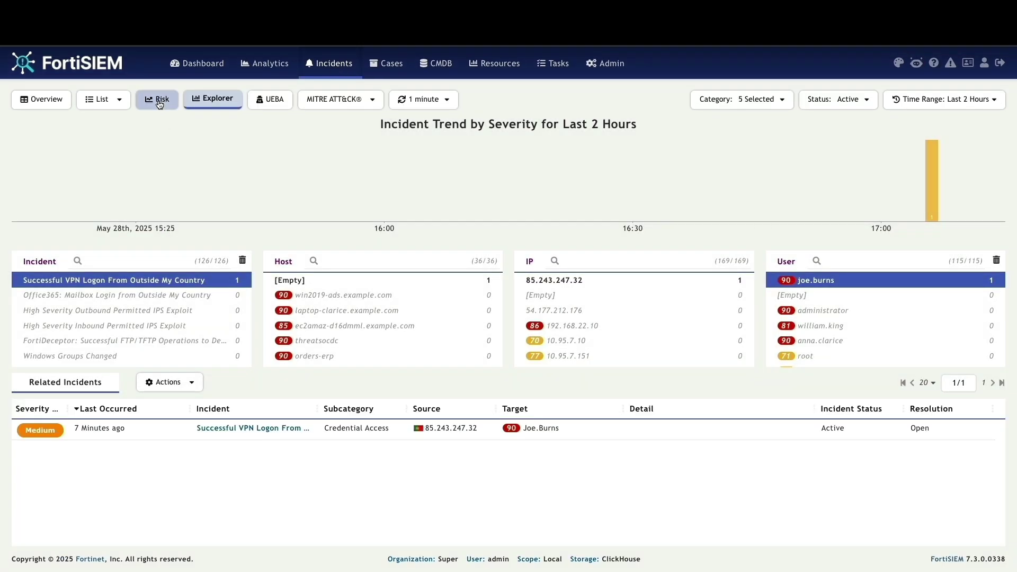
- Show the investigated user's risk view and examine the details of the "Machine Learning Anomaly Detected" incident from the timeline
click(158, 101)
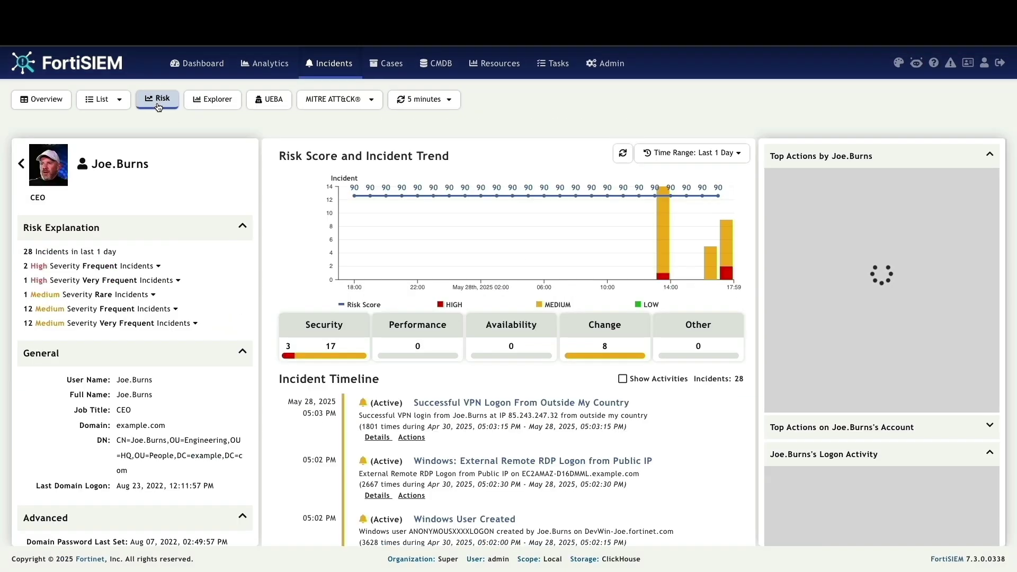
scroll(433, 464, down, 7)
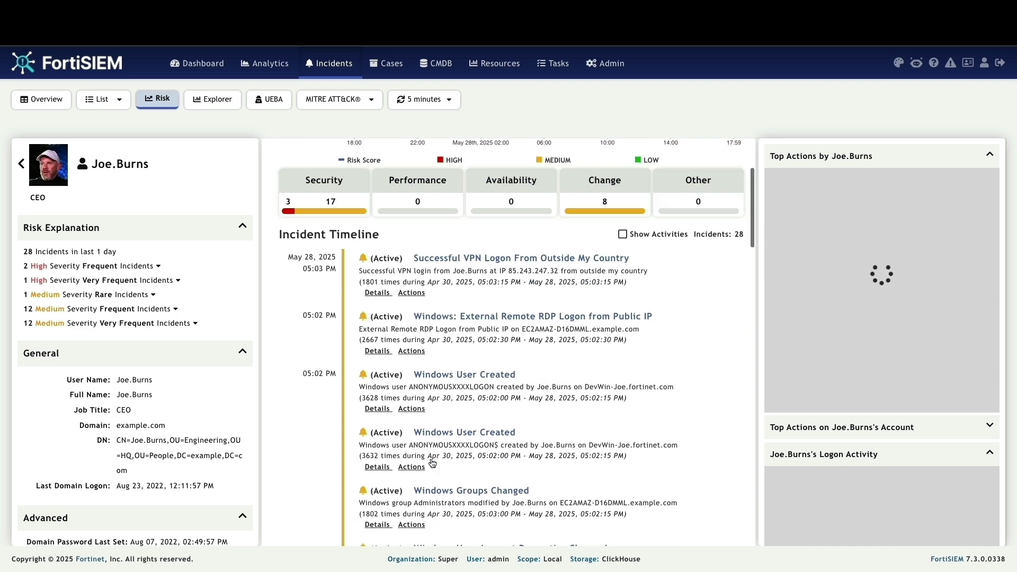
scroll(431, 461, down, 3)
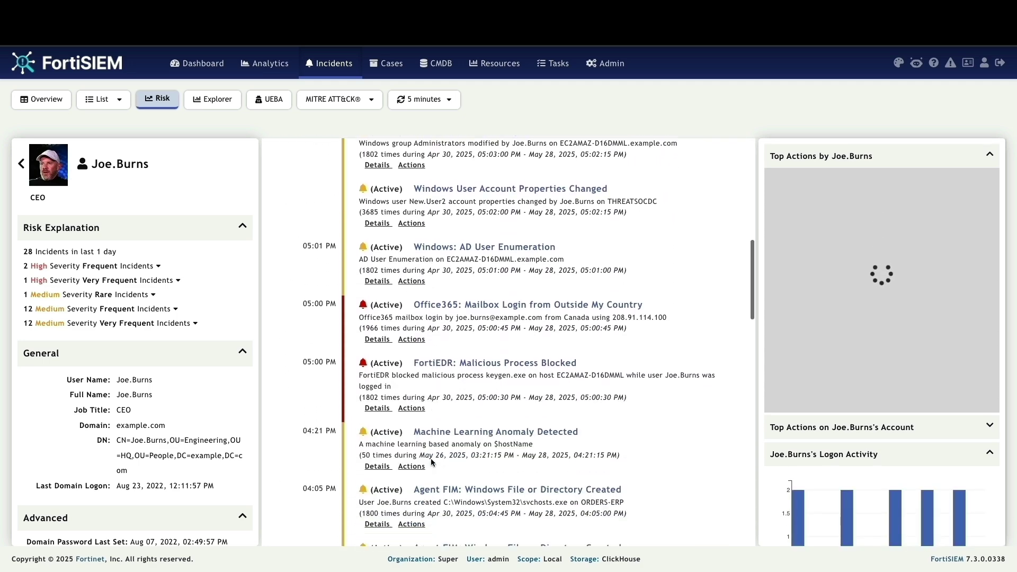
click(508, 406)
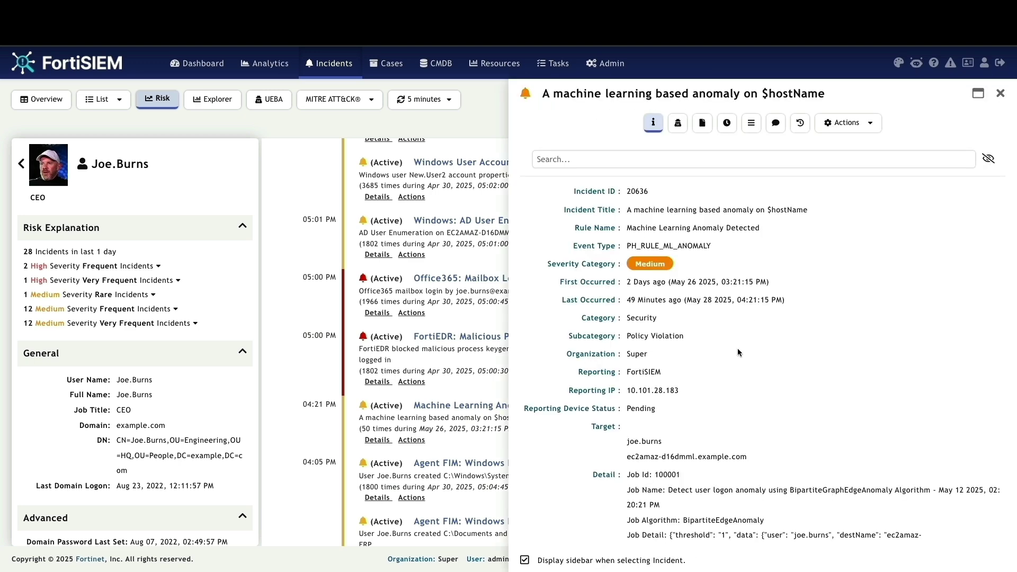
scroll(738, 348, down, 1)
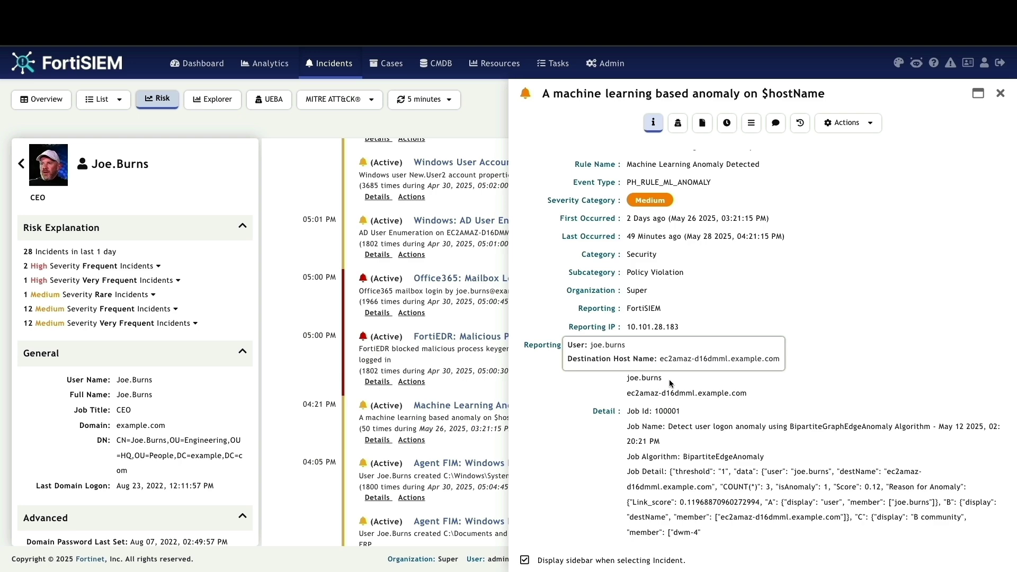
- Start an investigation of the machine learning anomaly incident and list its triggering events
click(848, 122)
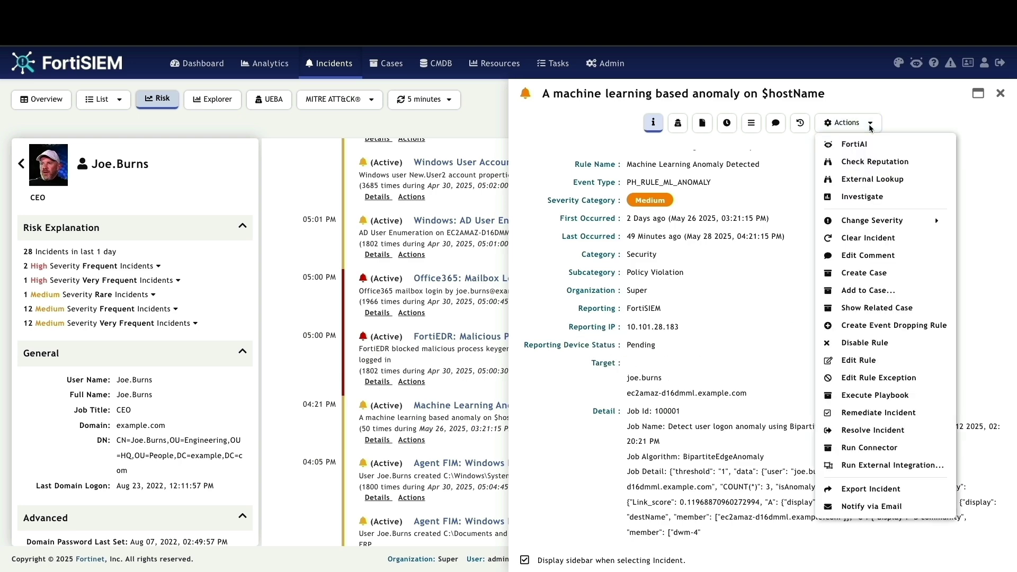
click(883, 201)
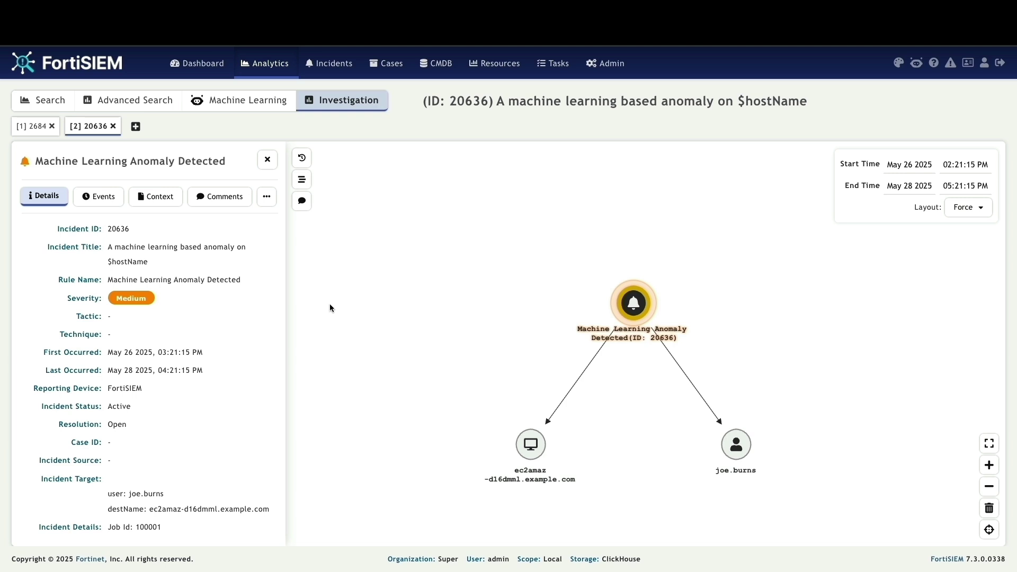
click(105, 199)
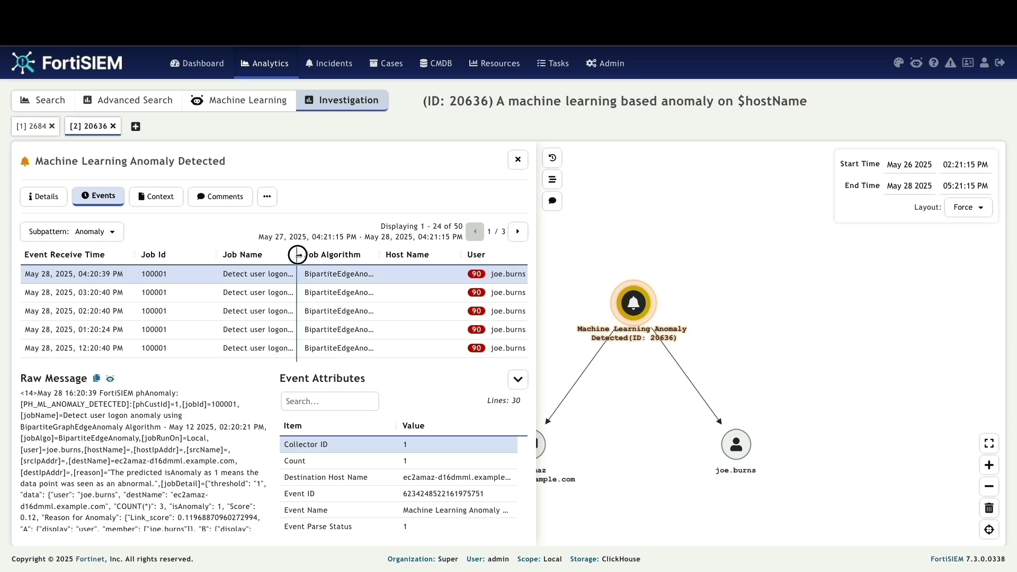
- Widen the Job Name column and examine the anomaly events' job name, algorithm, user, destination host and job detail
drag(297, 254, 355, 260)
scroll(325, 309, right, 3)
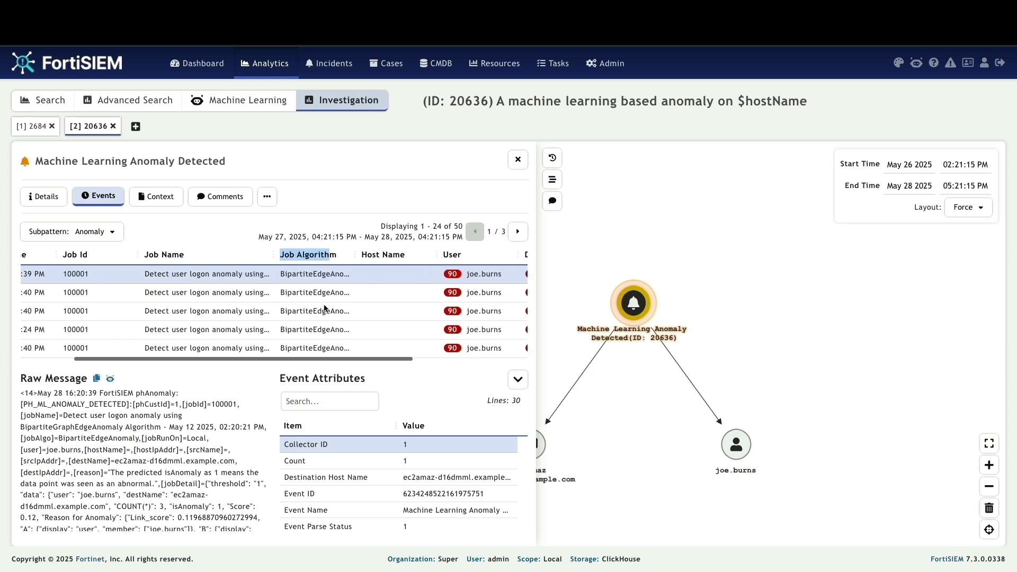
drag(273, 254, 321, 254)
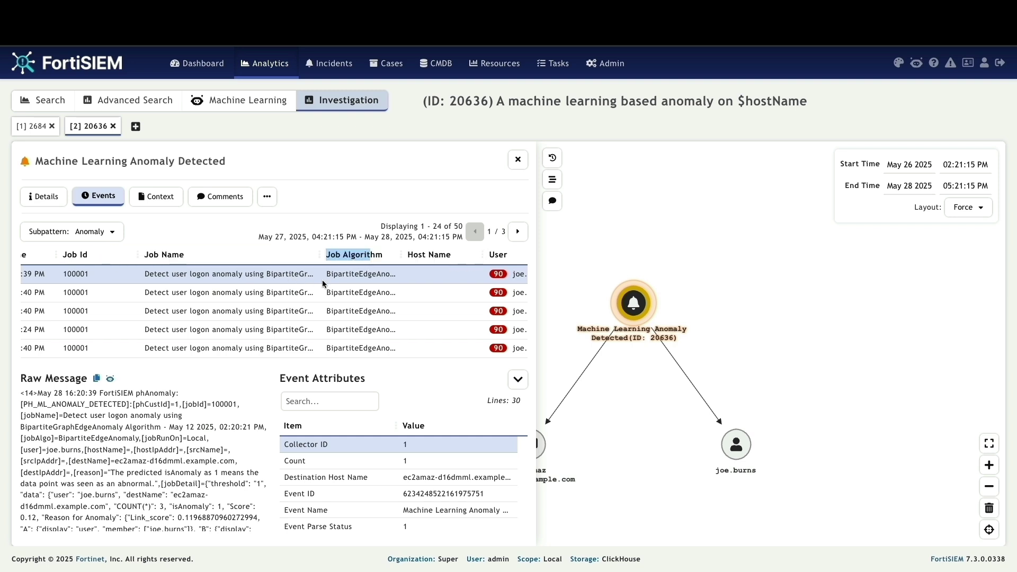
scroll(394, 300, right, 3)
scroll(394, 305, right, 3)
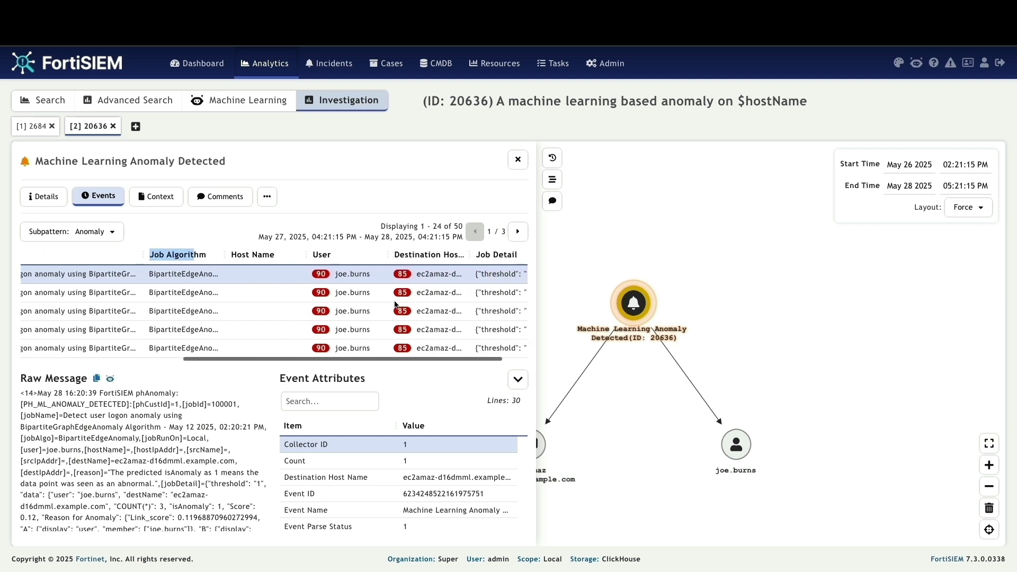
drag(517, 254, 517, 254)
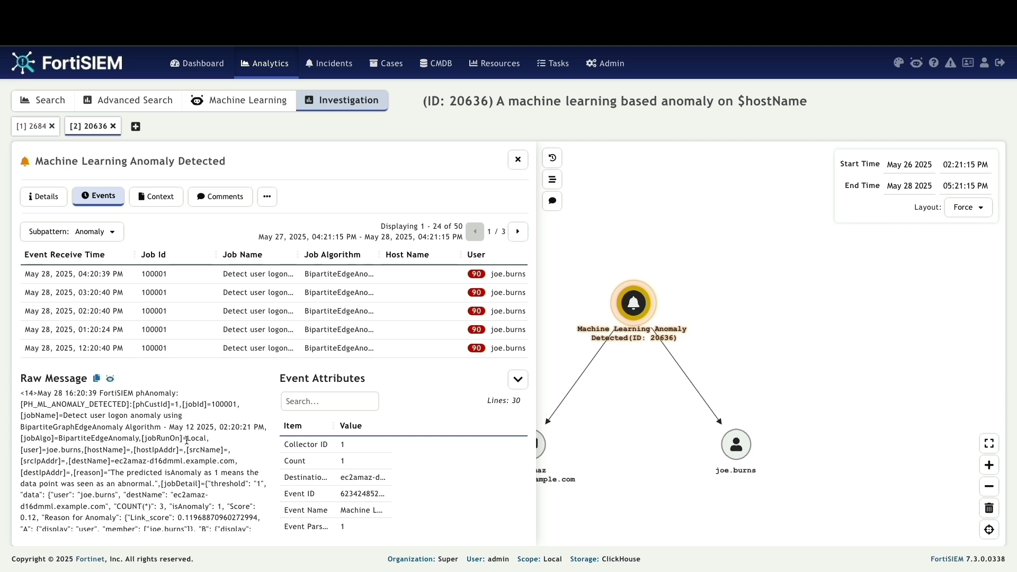
scroll(269, 316, right, 3)
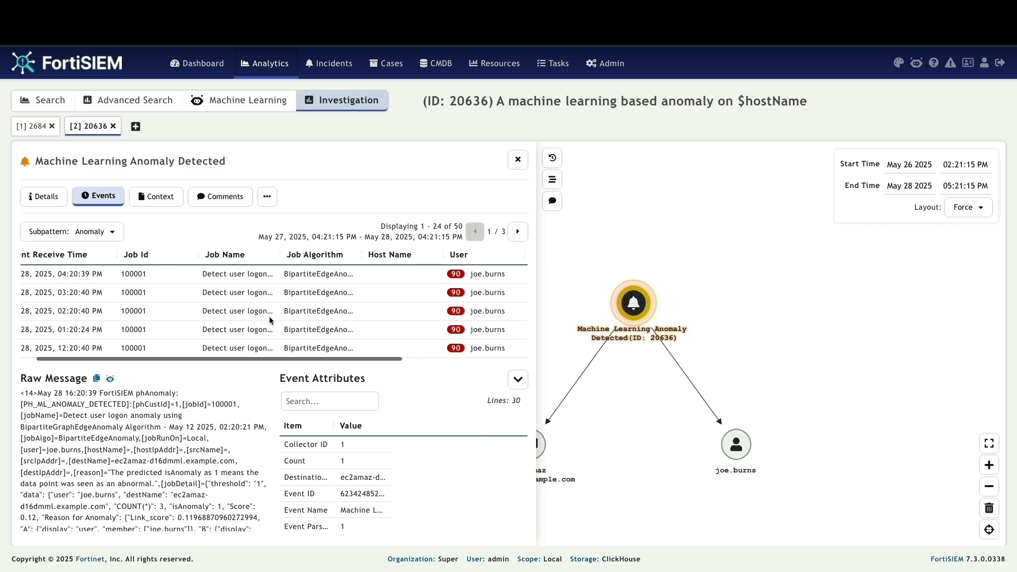